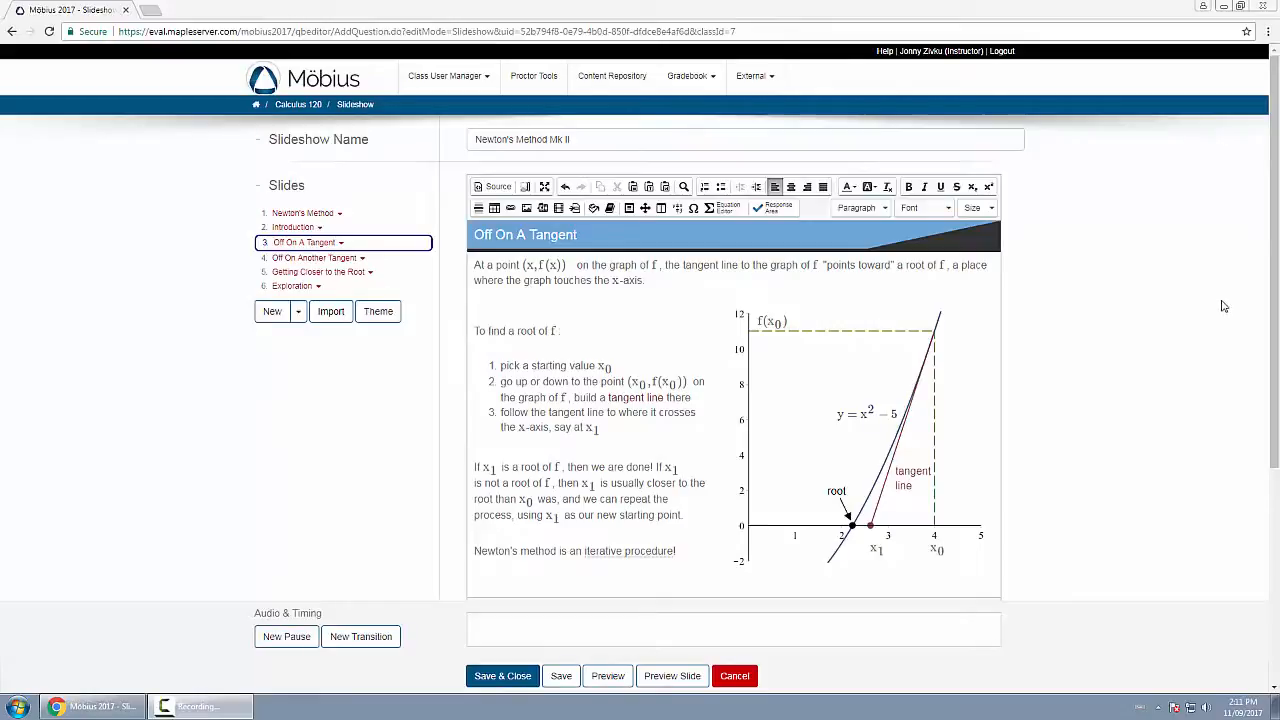
Preview the Off On A Tangent slide to see how its content currently loads, and close the preview
{"action": "scroll", "coordinate": [1103, 314], "scroll_direction": "down", "scroll_amount": 2}
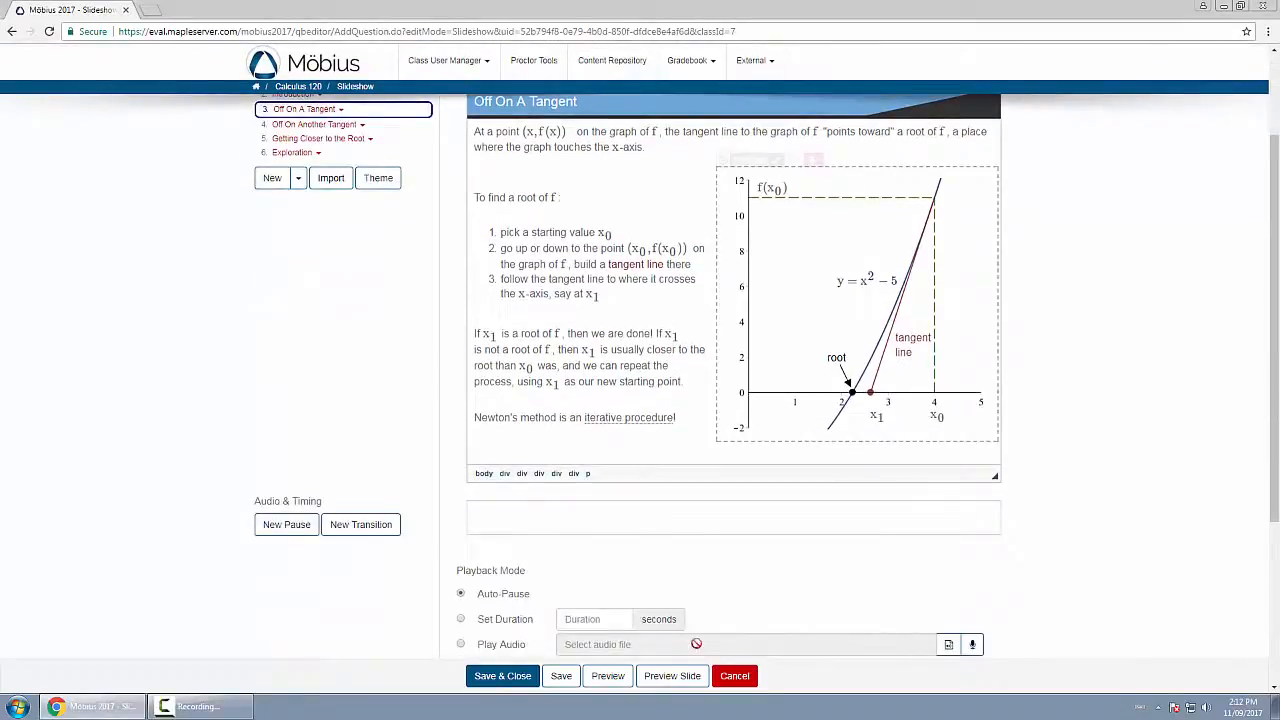
{"action": "left_click", "coordinate": [683, 679]}
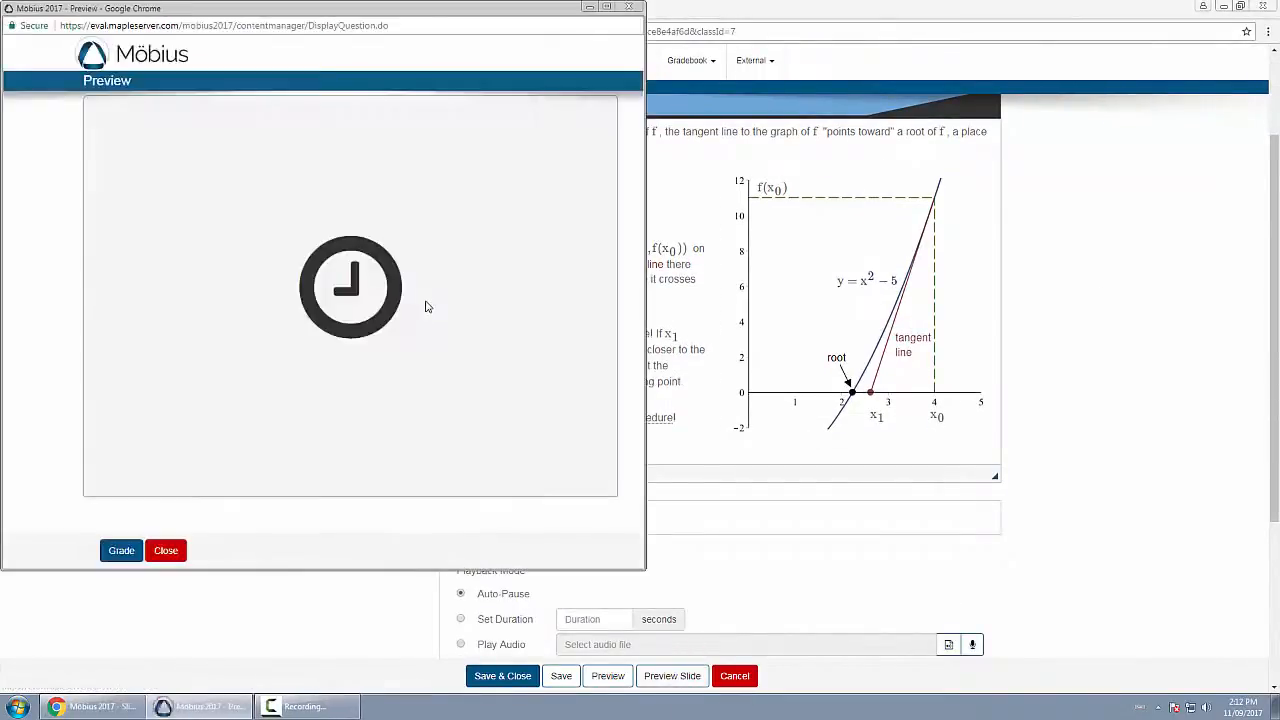
{"action": "left_click", "coordinate": [405, 303]}
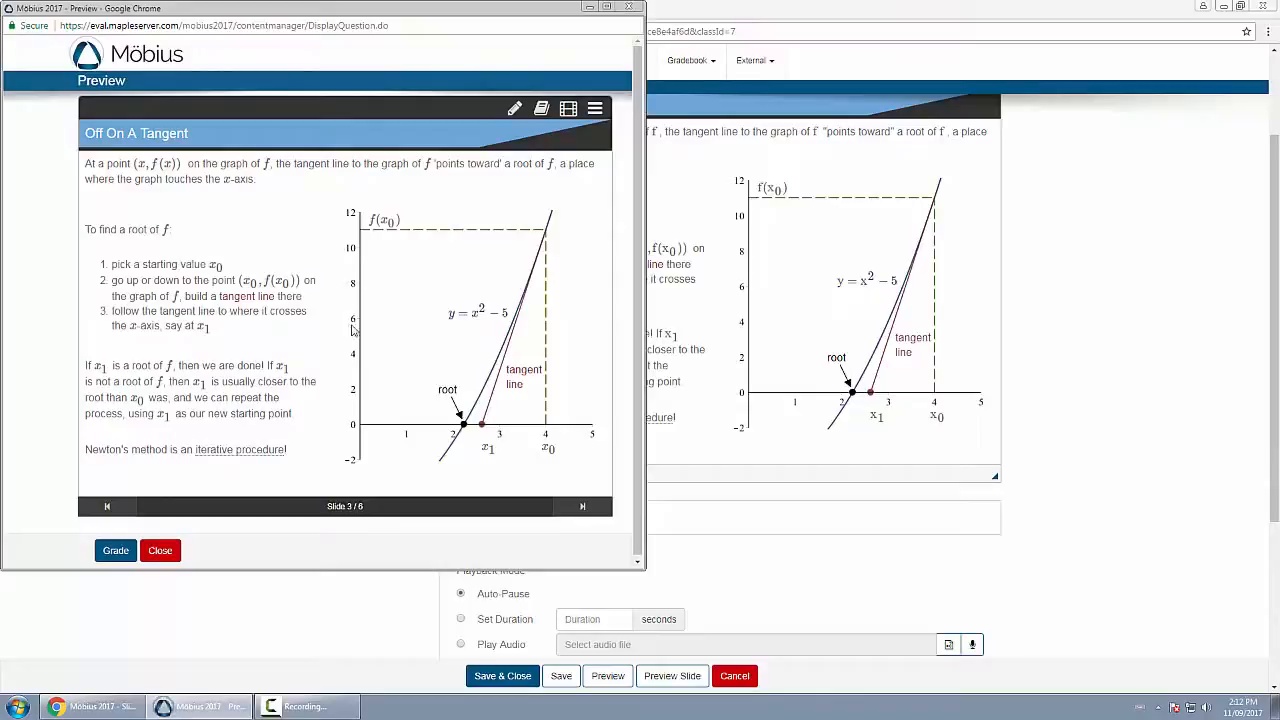
{"action": "left_click", "coordinate": [628, 7]}
{"action": "scroll", "coordinate": [1080, 360], "scroll_direction": "up", "scroll_amount": 1}
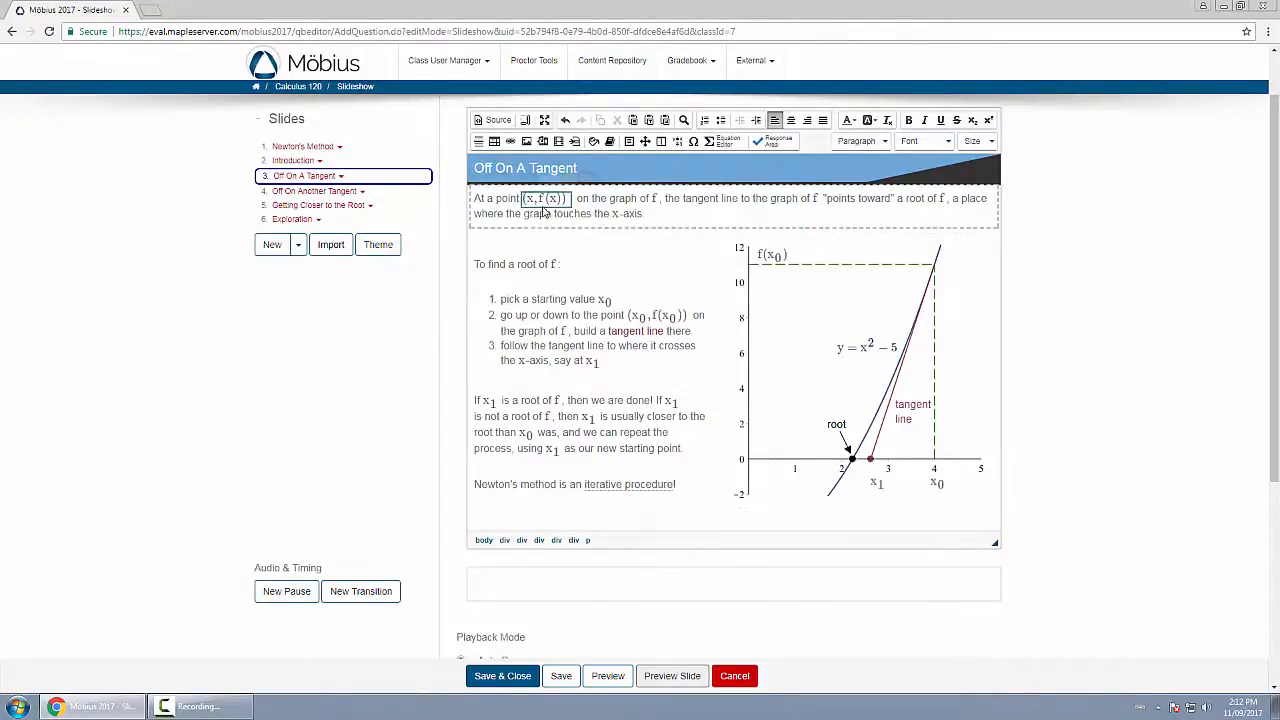
Select the whole introductory text column and make it appear at a new transition midway along the slide's timeline
{"action": "triple_click", "coordinate": [477, 200]}
{"action": "left_click", "coordinate": [585, 312]}
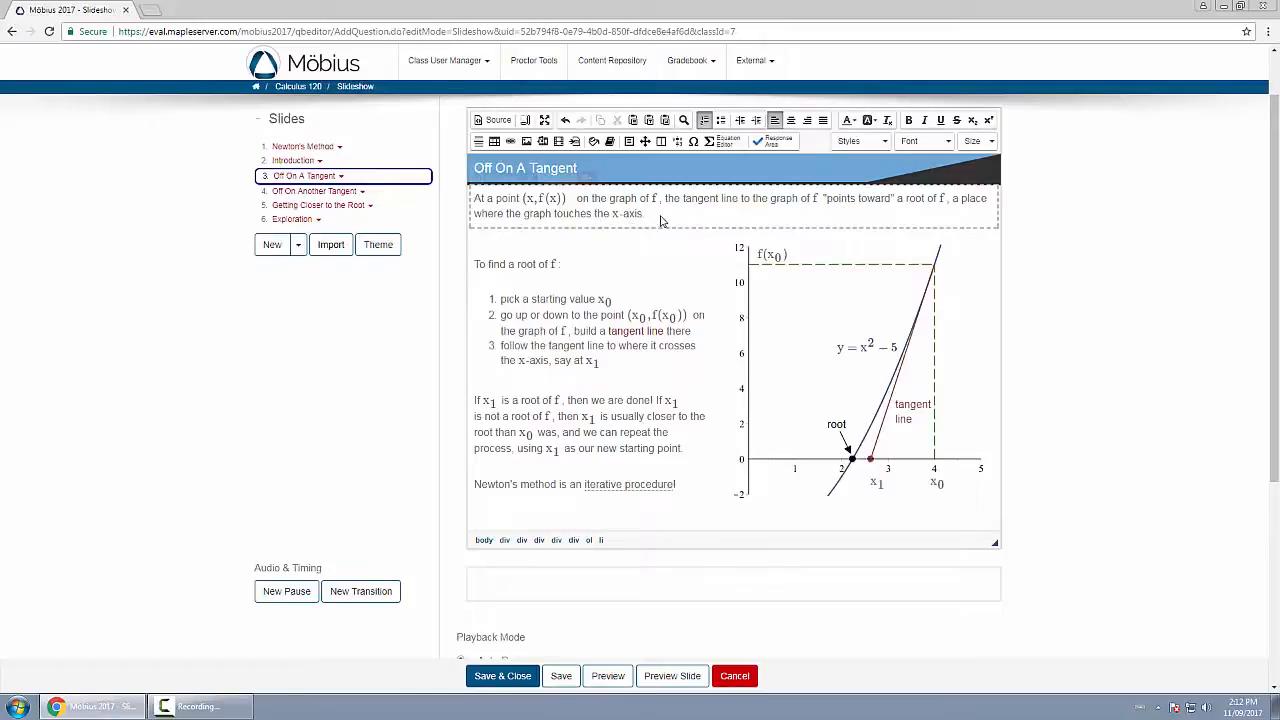
{"action": "left_click_drag", "start_coordinate": [660, 220], "coordinate": [594, 200]}
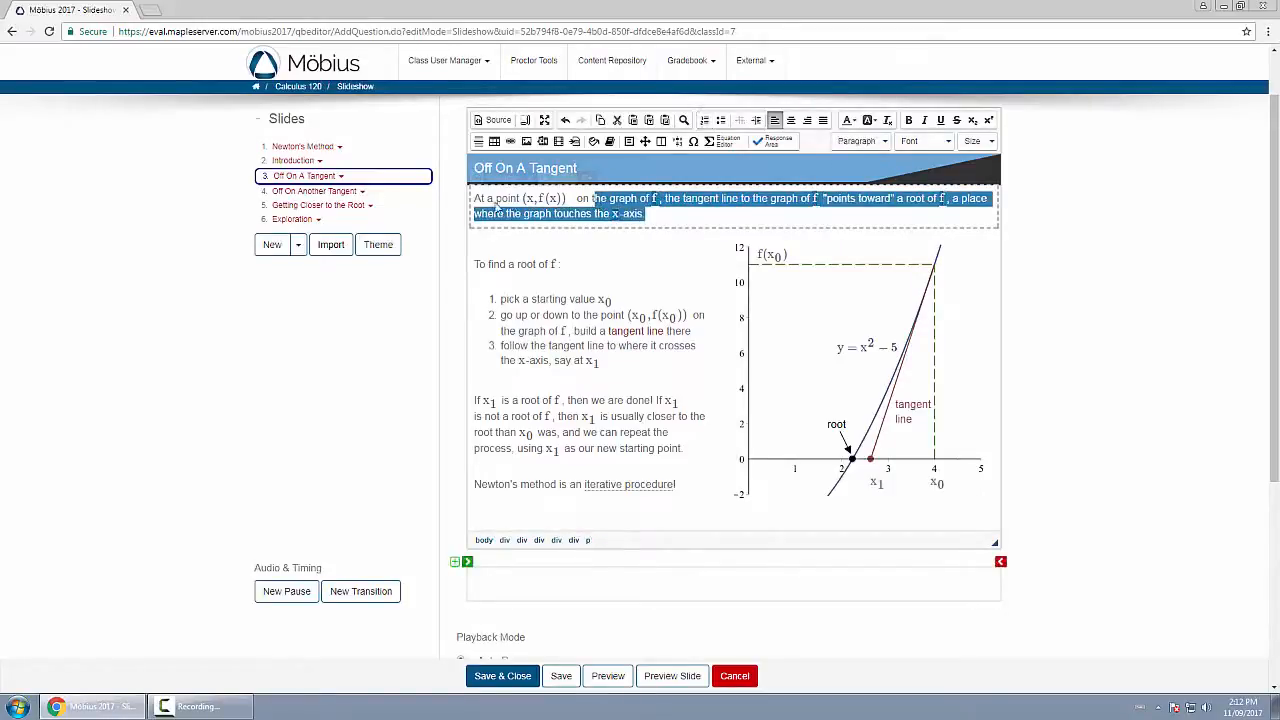
{"action": "mouse_move", "coordinate": [477, 184]}
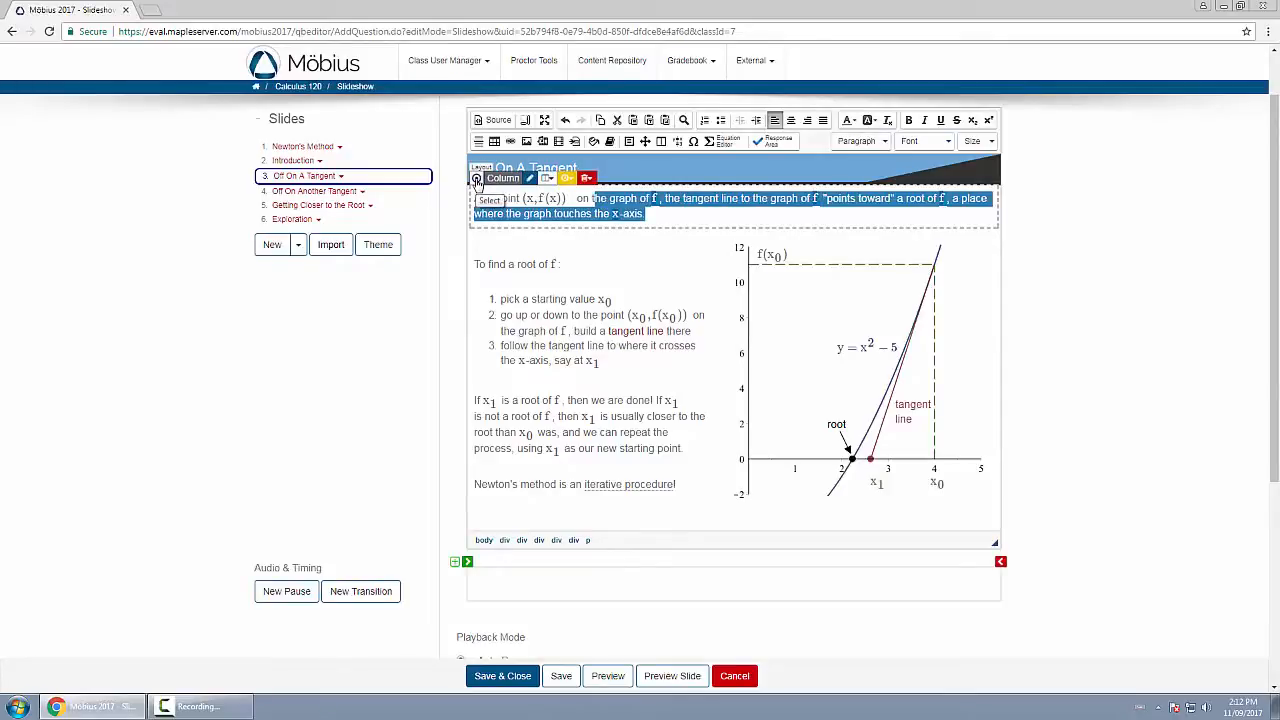
{"action": "left_click", "coordinate": [477, 180]}
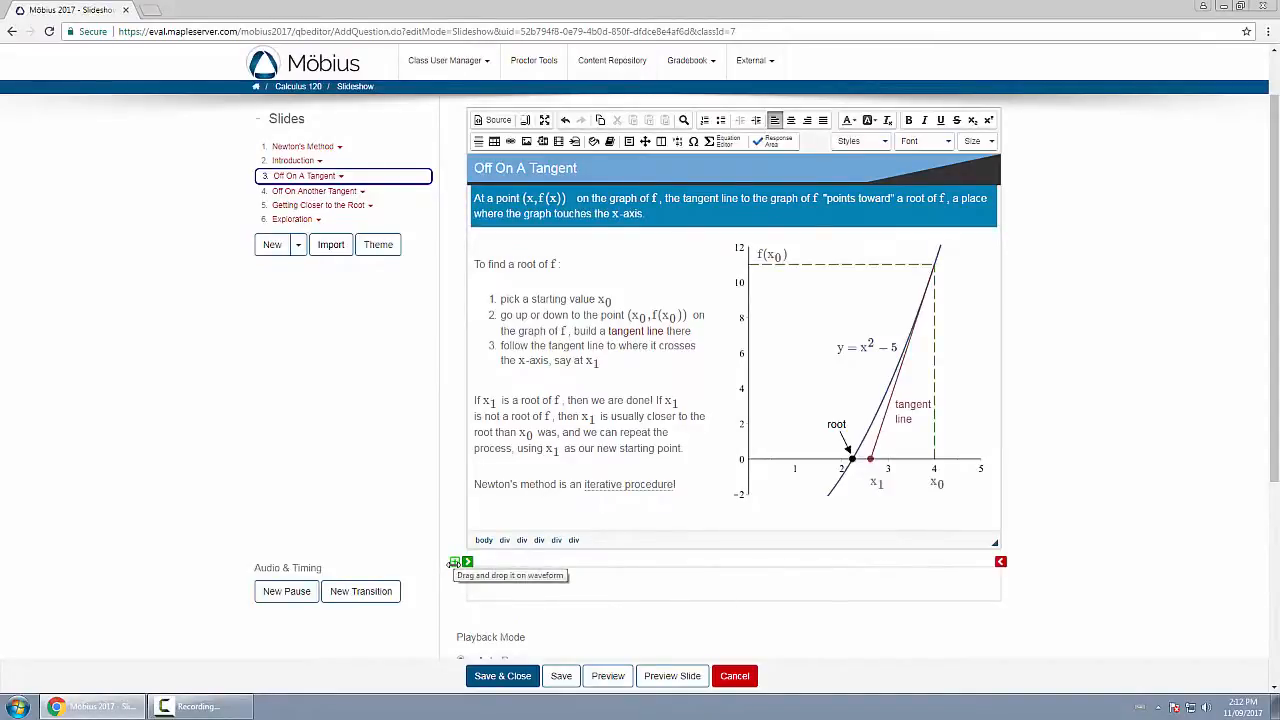
{"action": "left_click", "coordinate": [470, 561]}
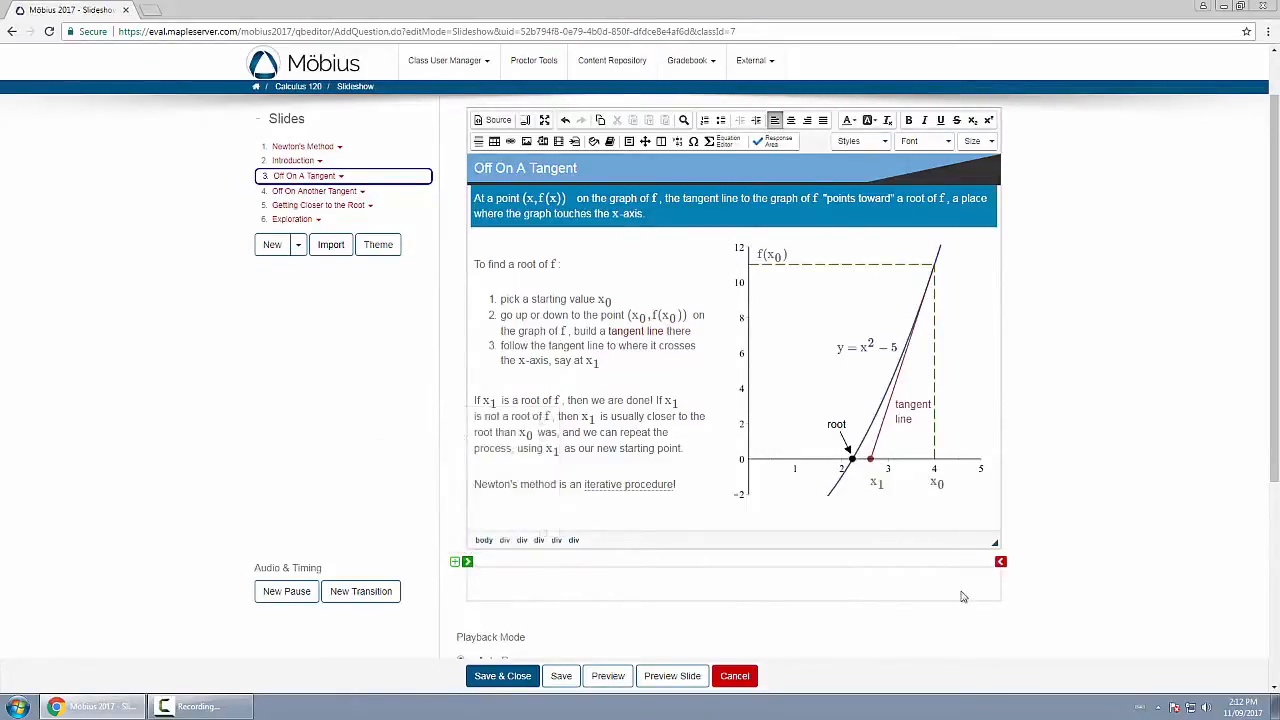
{"action": "mouse_move", "coordinate": [1000, 561]}
{"action": "mouse_move", "coordinate": [468, 561]}
{"action": "left_click_drag", "start_coordinate": [470, 563], "coordinate": [748, 569]}
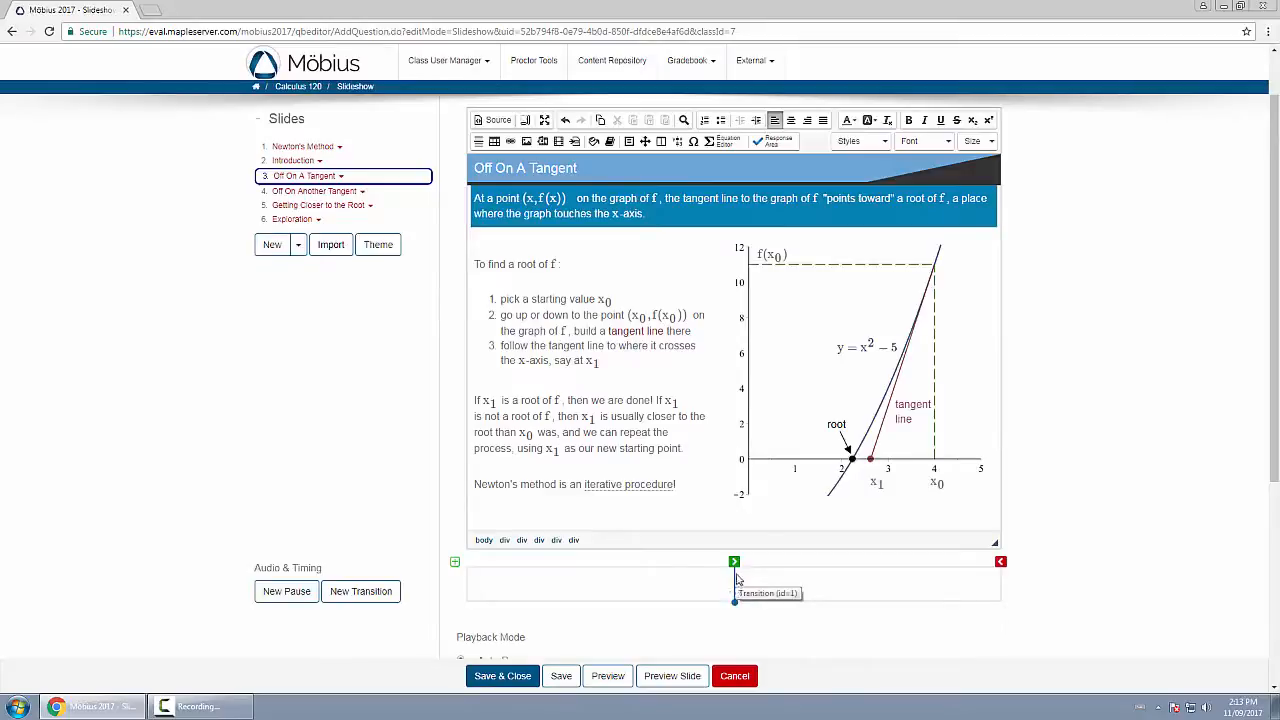
Select the "To find a root of f" column and make it appear at a second transition after the first one
{"action": "left_click", "coordinate": [664, 220]}
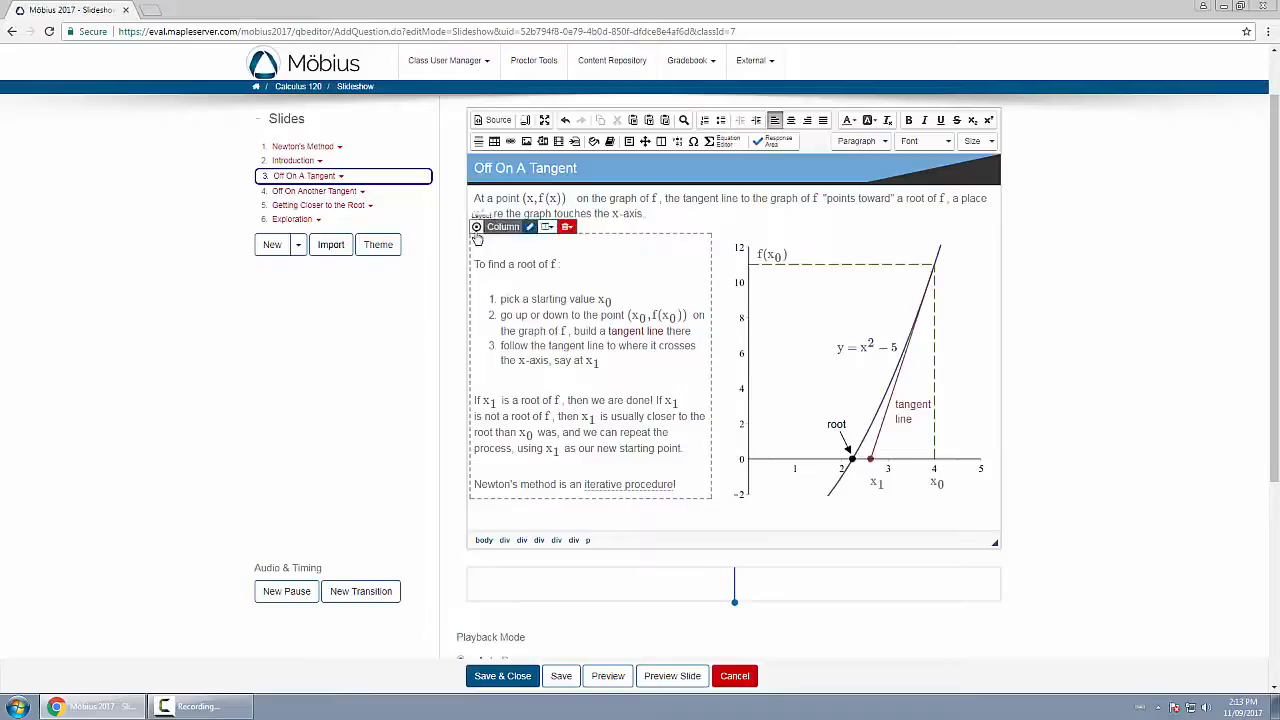
{"action": "left_click", "coordinate": [476, 228]}
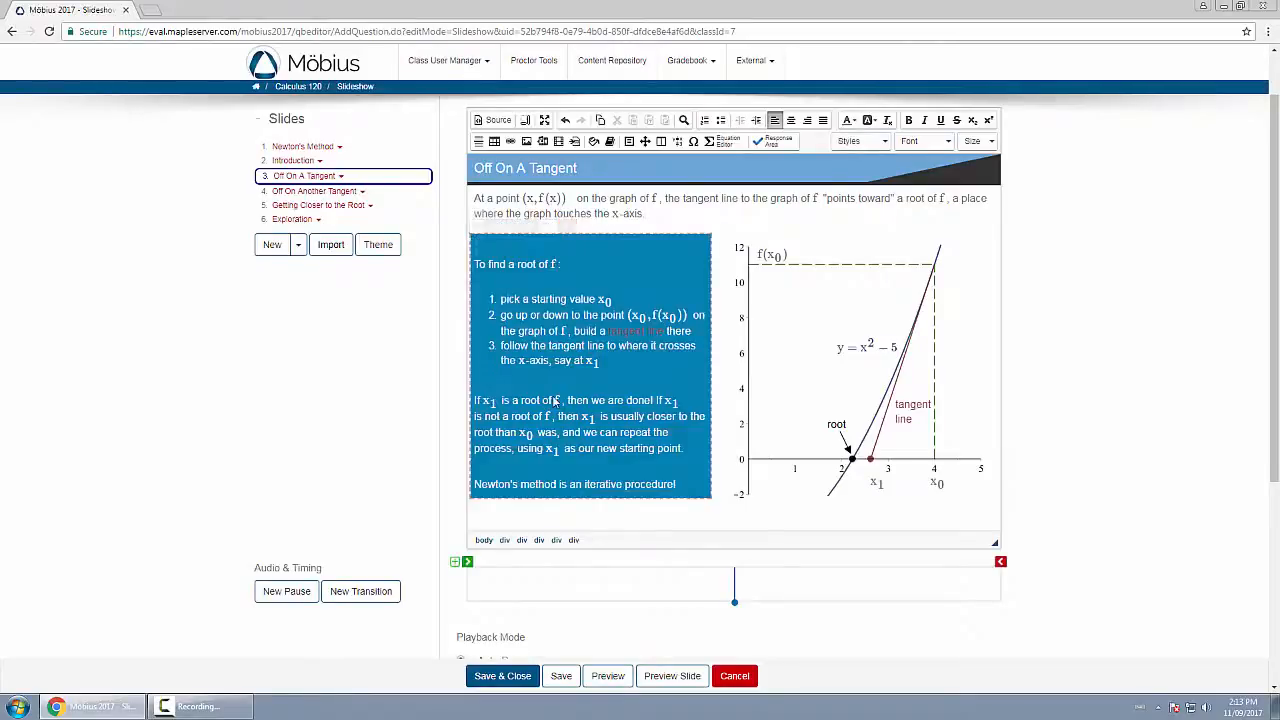
{"action": "left_click", "coordinate": [467, 561]}
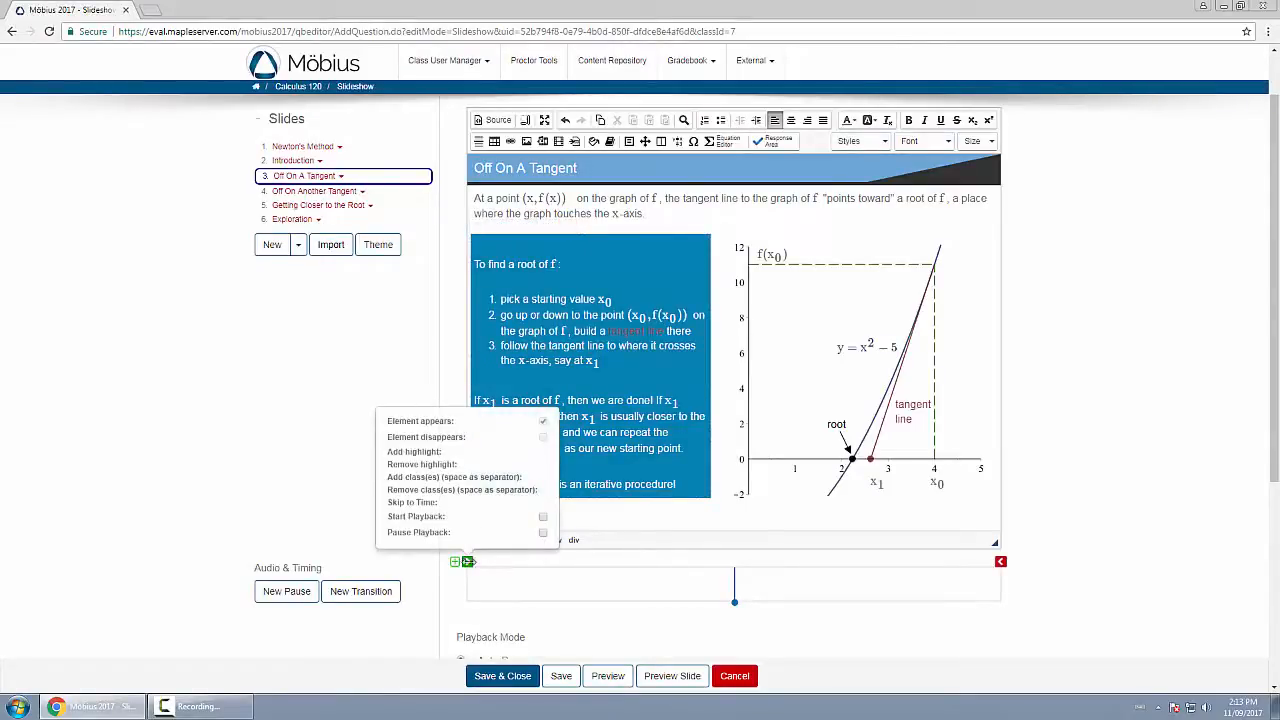
{"action": "left_click_drag", "start_coordinate": [469, 562], "coordinate": [876, 564]}
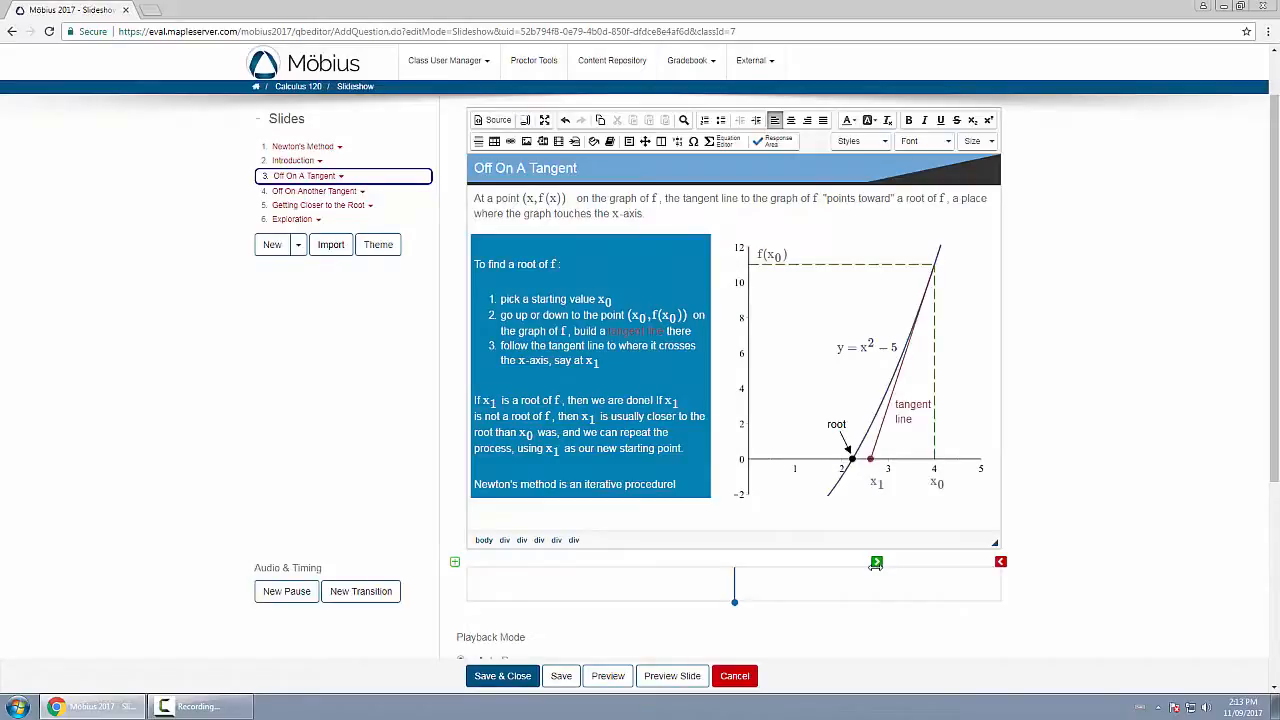
{"action": "left_click_drag", "start_coordinate": [876, 566], "coordinate": [876, 568]}
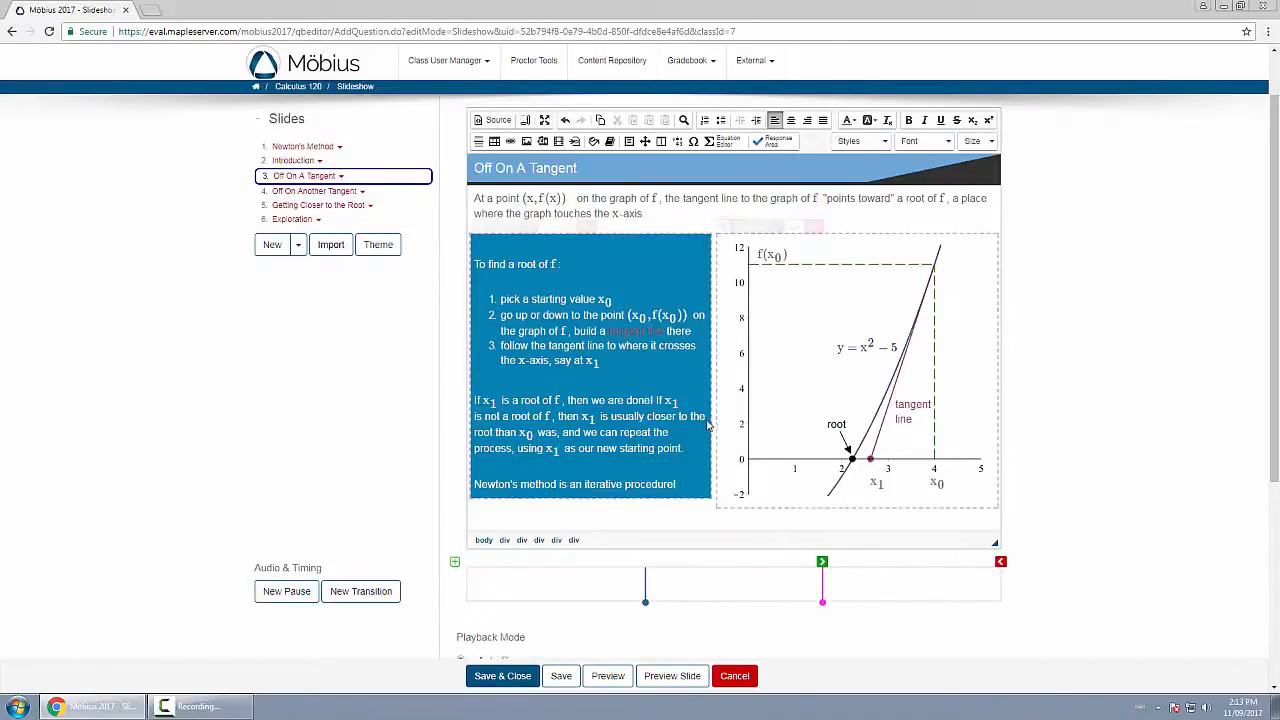
Select the graph column and make it appear at a third transition after the second one
{"action": "left_click", "coordinate": [653, 510]}
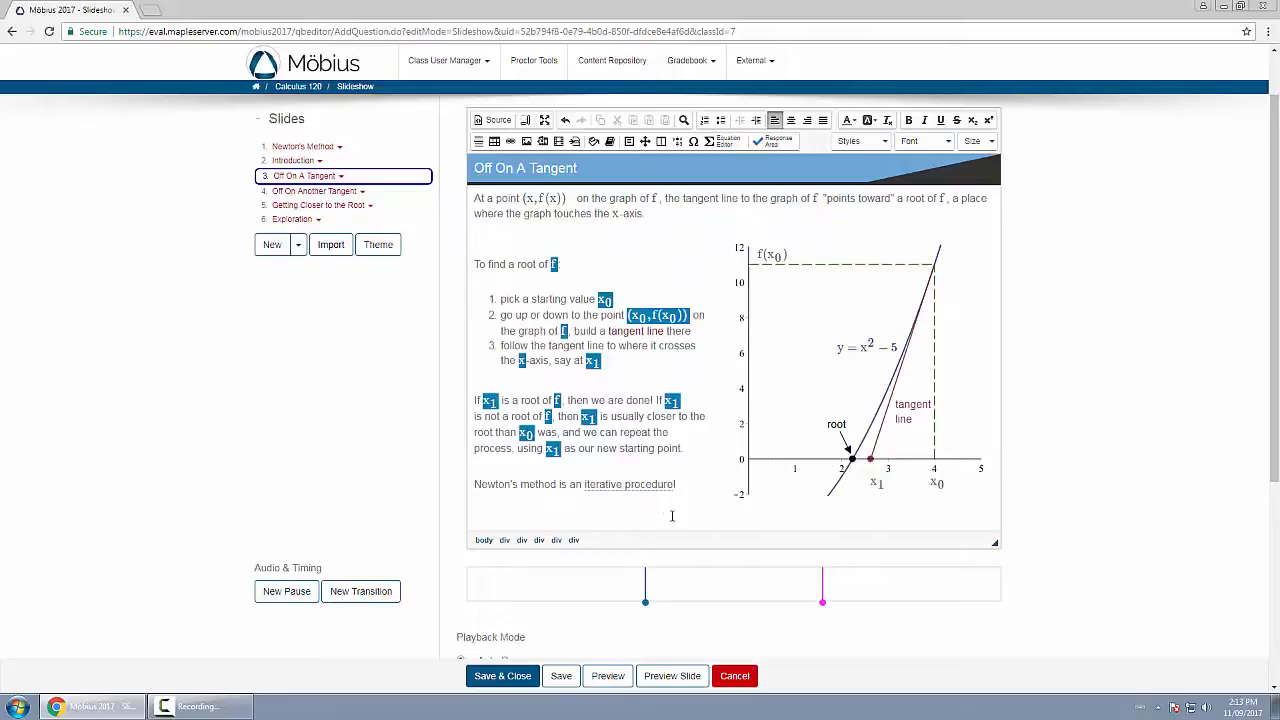
{"action": "left_click", "coordinate": [769, 306]}
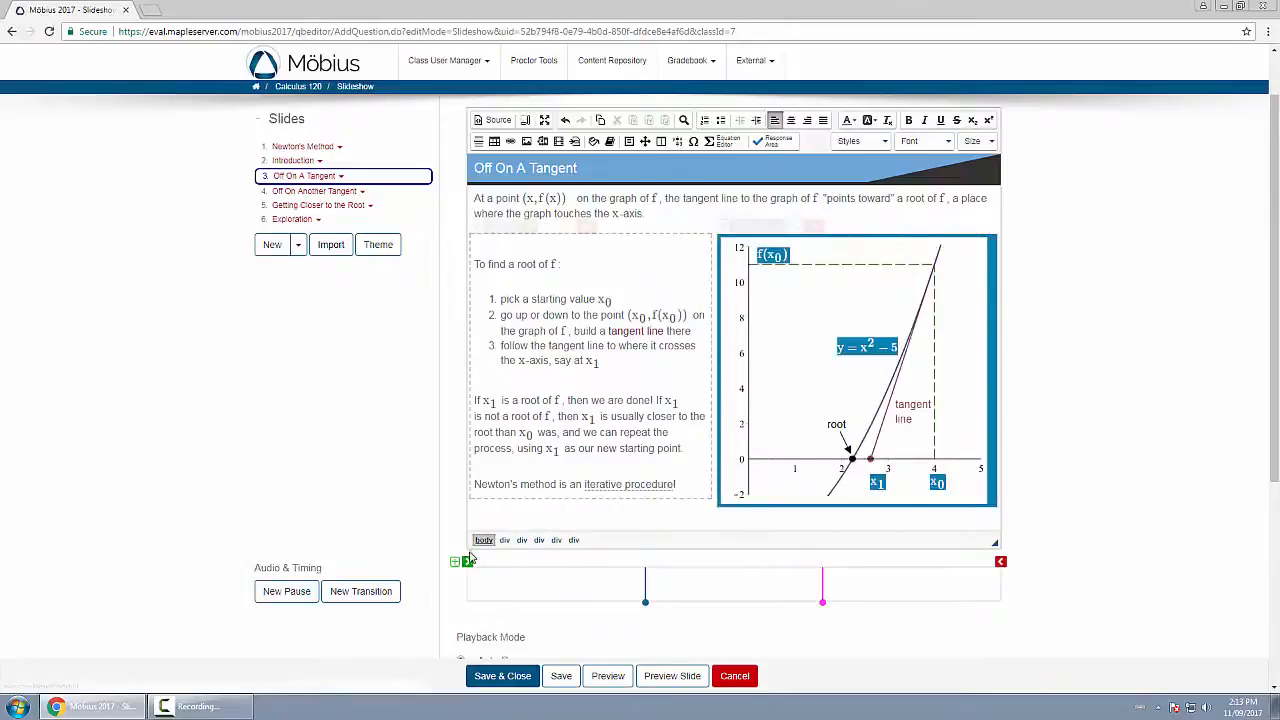
{"action": "mouse_move", "coordinate": [469, 561]}
{"action": "left_mouse_down"}
{"action": "mouse_move", "coordinate": [880, 563]}
{"action": "mouse_move", "coordinate": [900, 575]}
{"action": "left_mouse_up"}
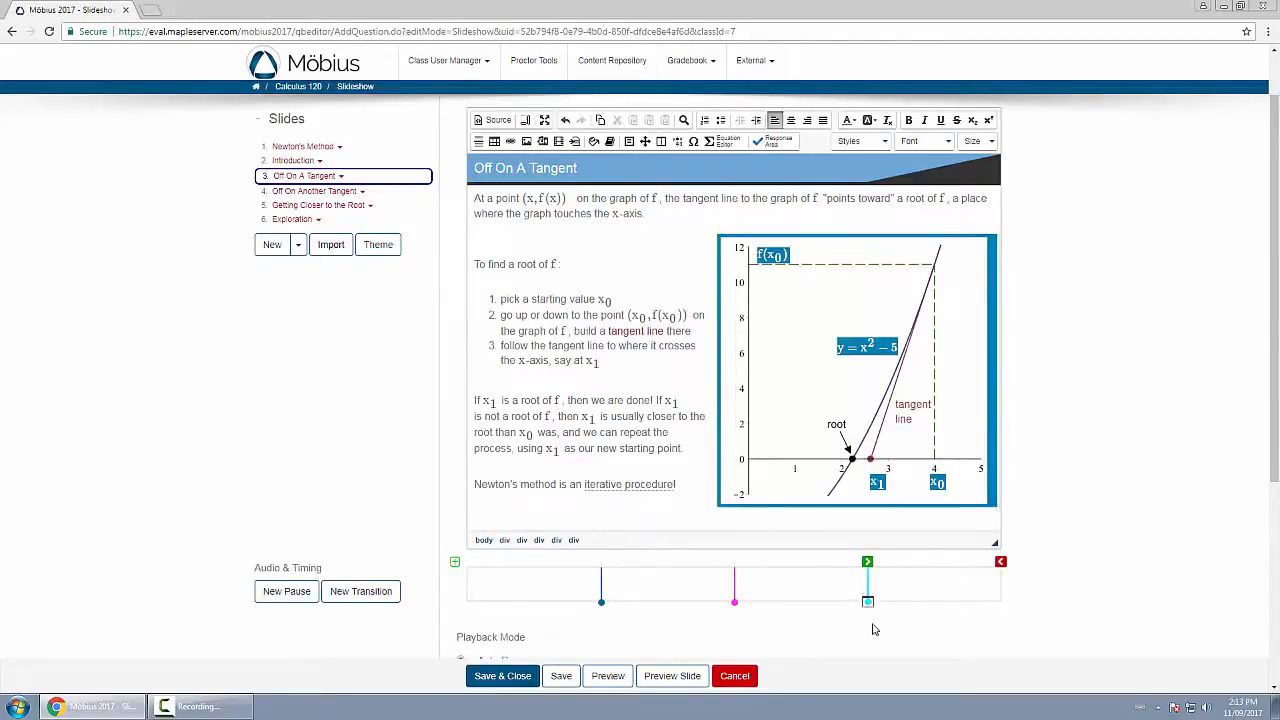
Select the introductory, root-finding and graph columns one by one to check which transition each is assigned to
{"action": "left_click", "coordinate": [477, 183]}
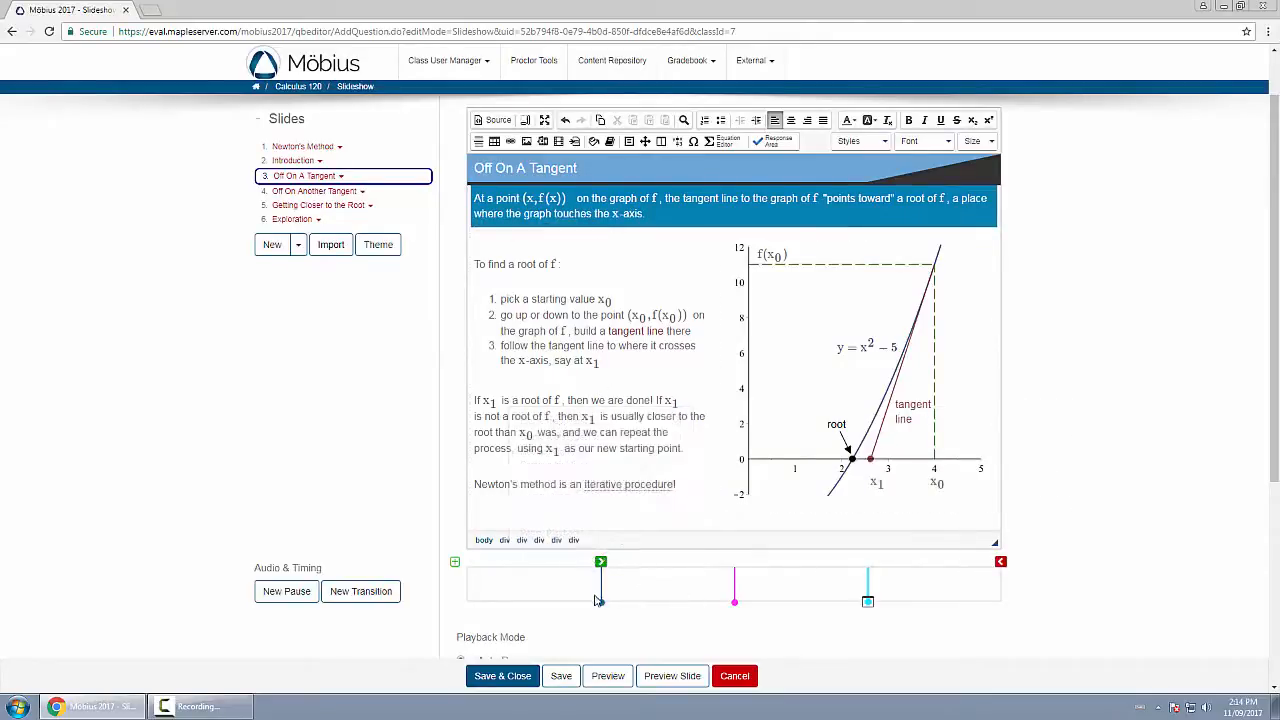
{"action": "mouse_move", "coordinate": [600, 590]}
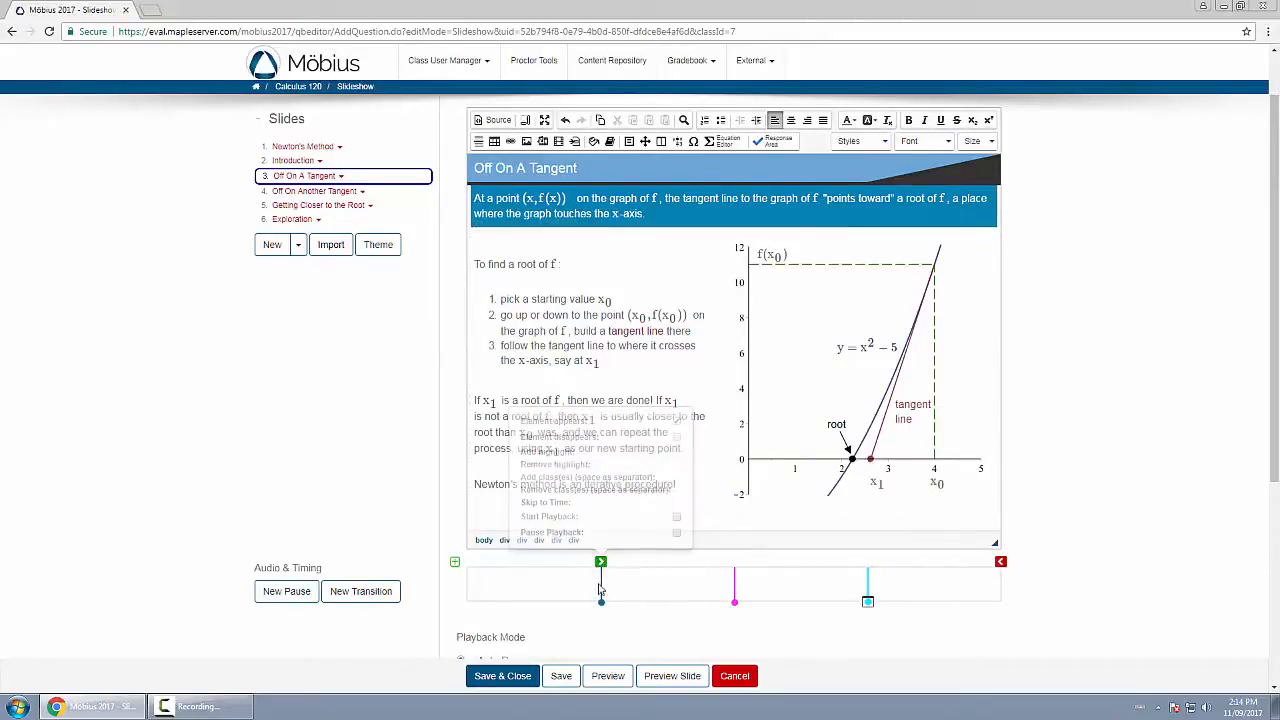
{"action": "left_click", "coordinate": [479, 238]}
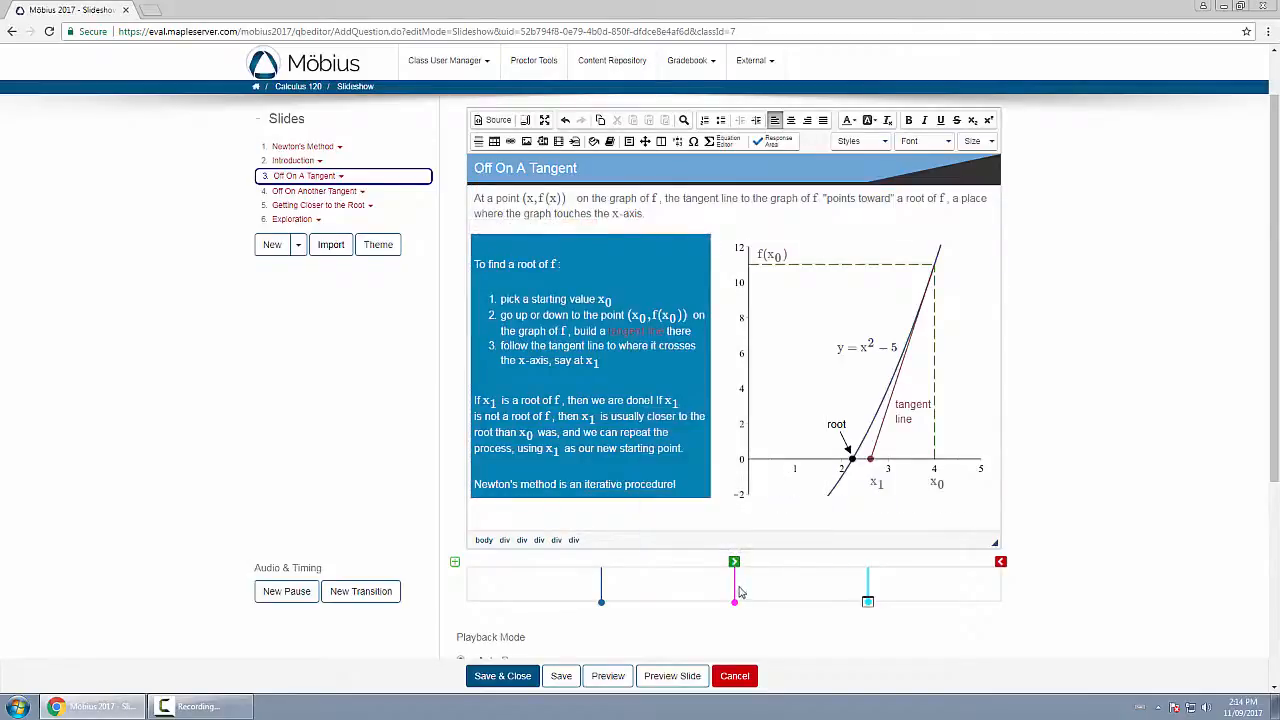
{"action": "left_click", "coordinate": [745, 262]}
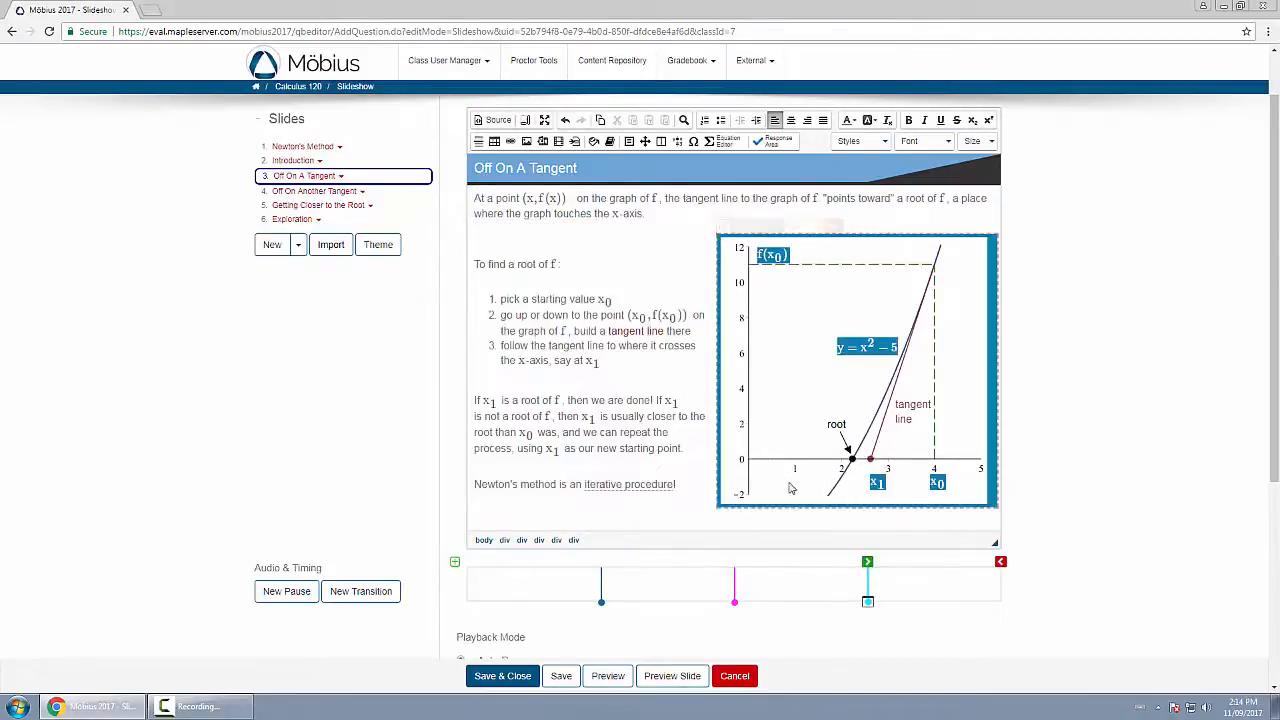
{"action": "mouse_move", "coordinate": [867, 573]}
{"action": "mouse_move", "coordinate": [1001, 562]}
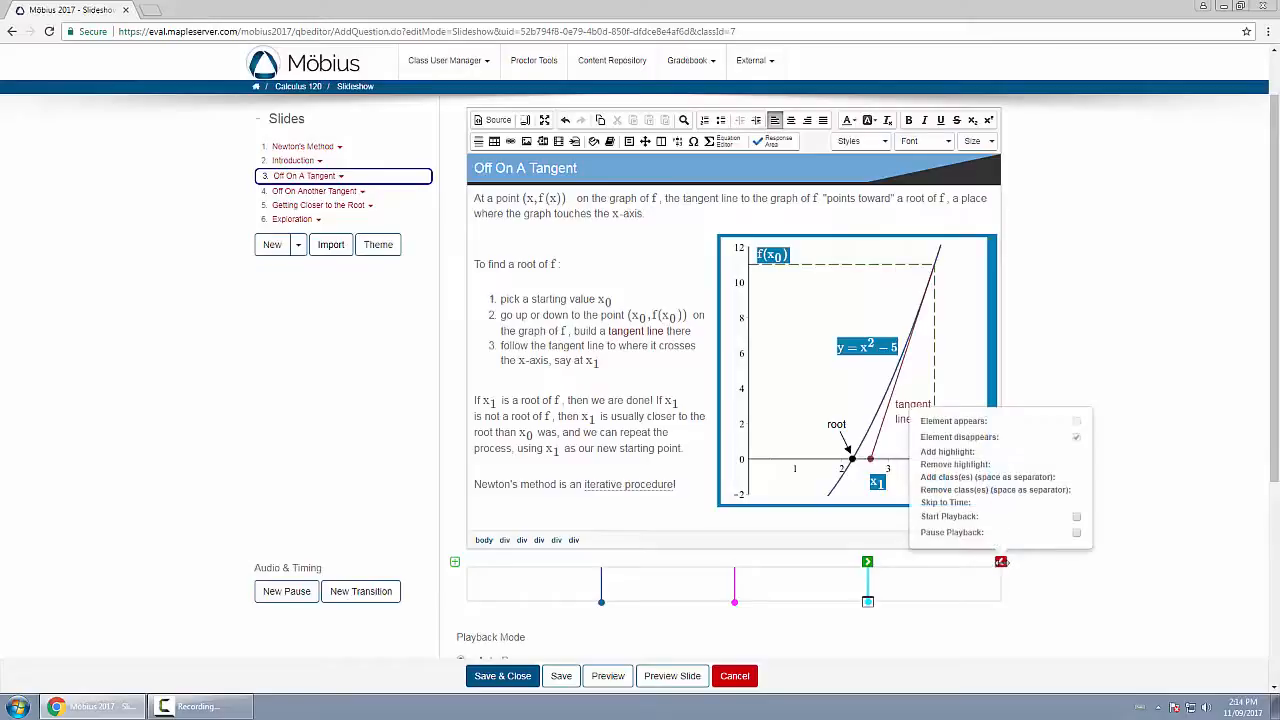
Preview the slide, advance through its transitions to check the order in which the columns appear, and close the preview
{"action": "left_click", "coordinate": [674, 675]}
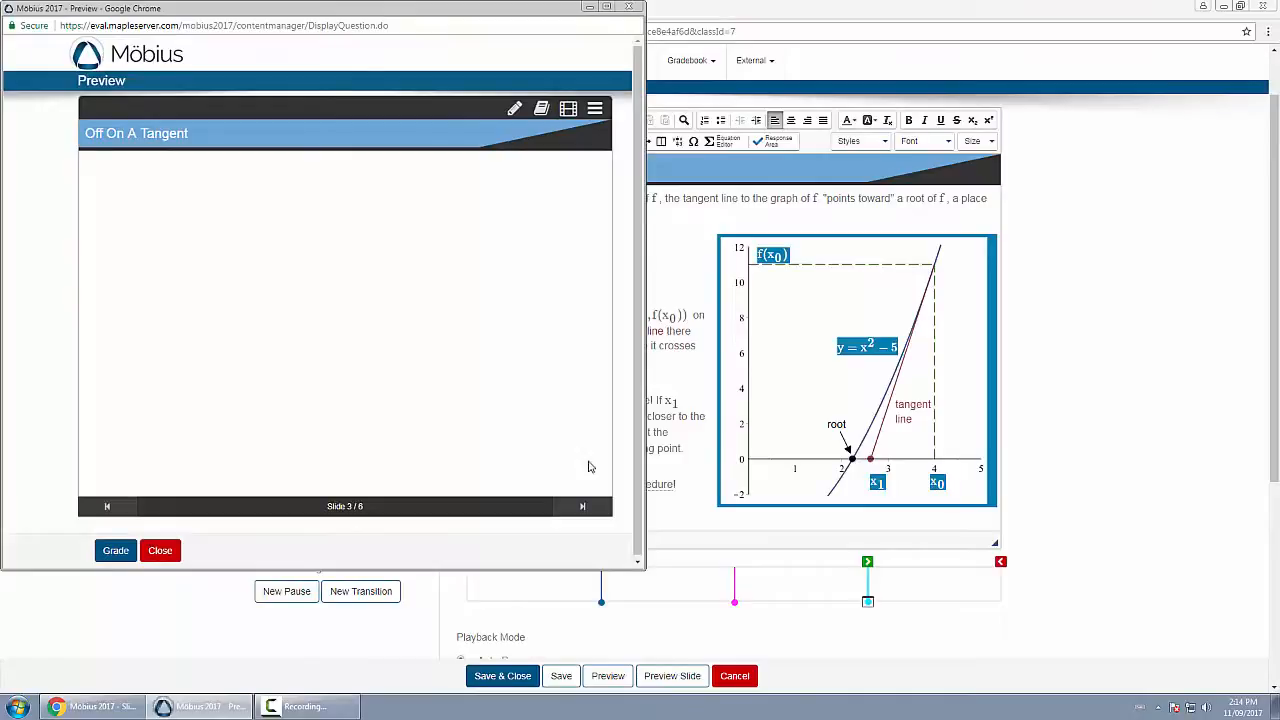
{"action": "left_click", "coordinate": [583, 507]}
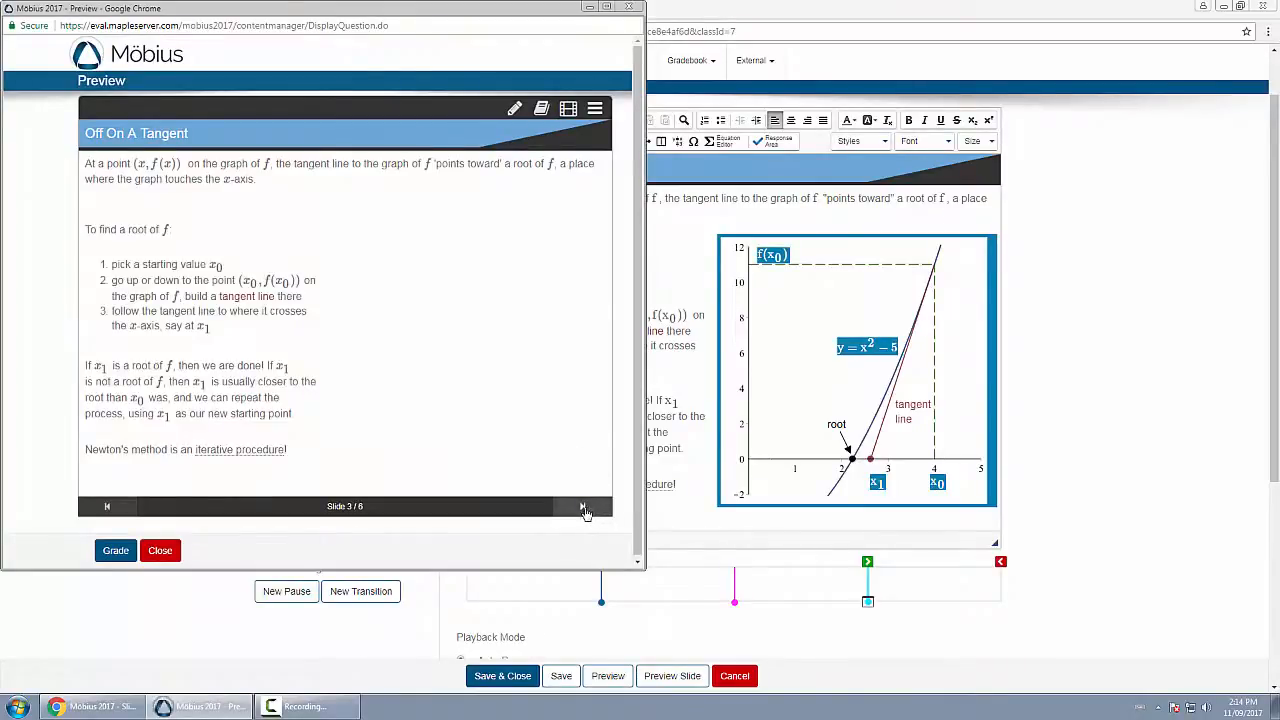
{"action": "left_click", "coordinate": [160, 552]}
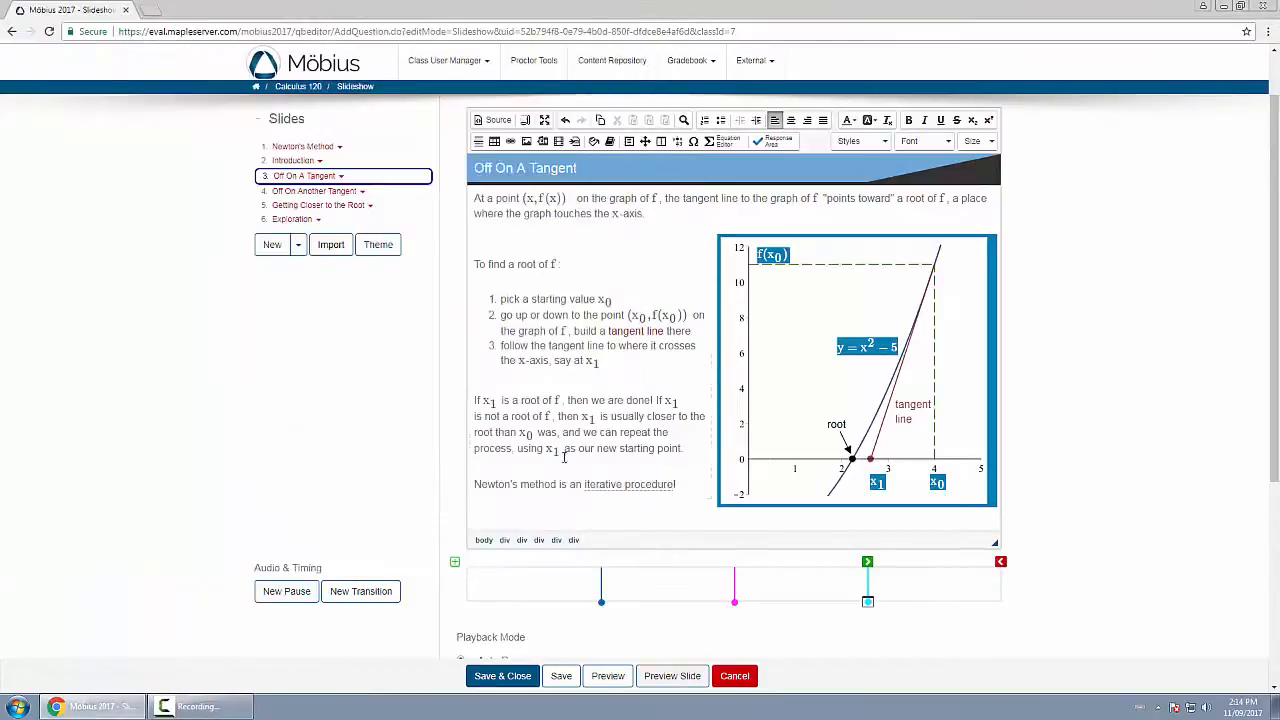
Make the introductory text column disappear at the second transition, where the root-finding column appears
{"action": "left_click", "coordinate": [612, 490]}
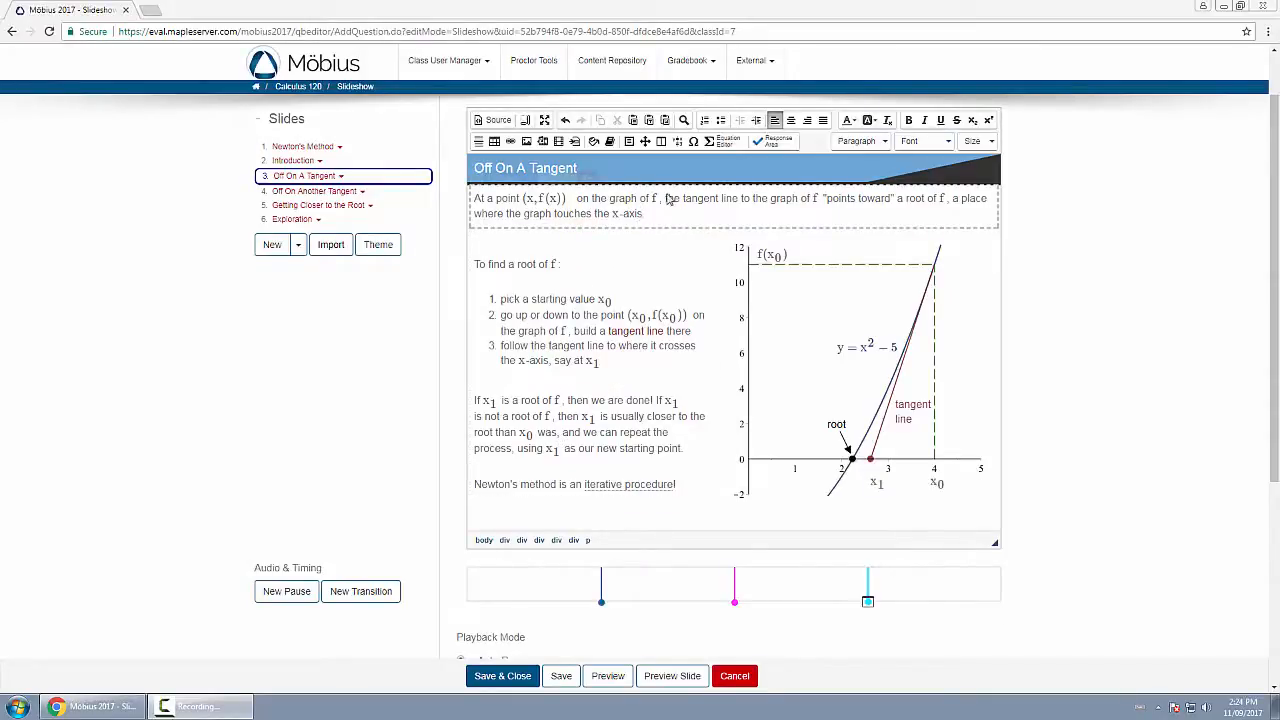
{"action": "left_click", "coordinate": [477, 183]}
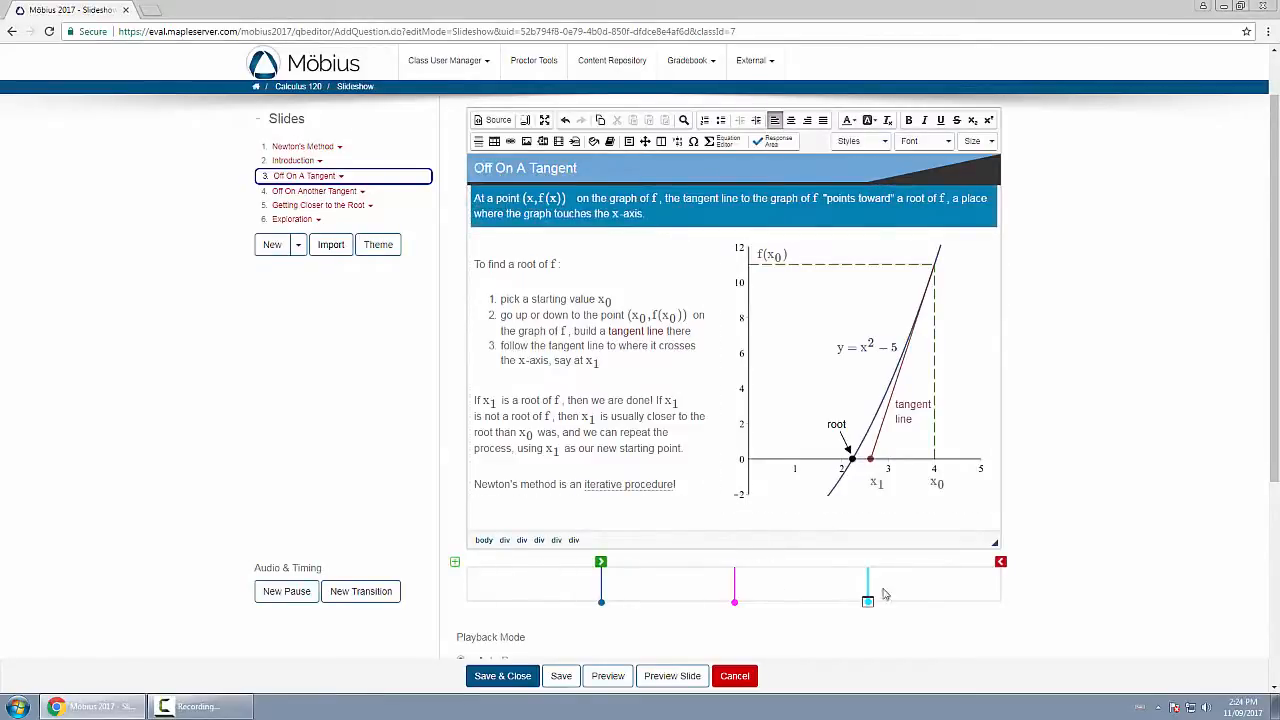
{"action": "left_click", "coordinate": [600, 562]}
{"action": "mouse_move", "coordinate": [1001, 561]}
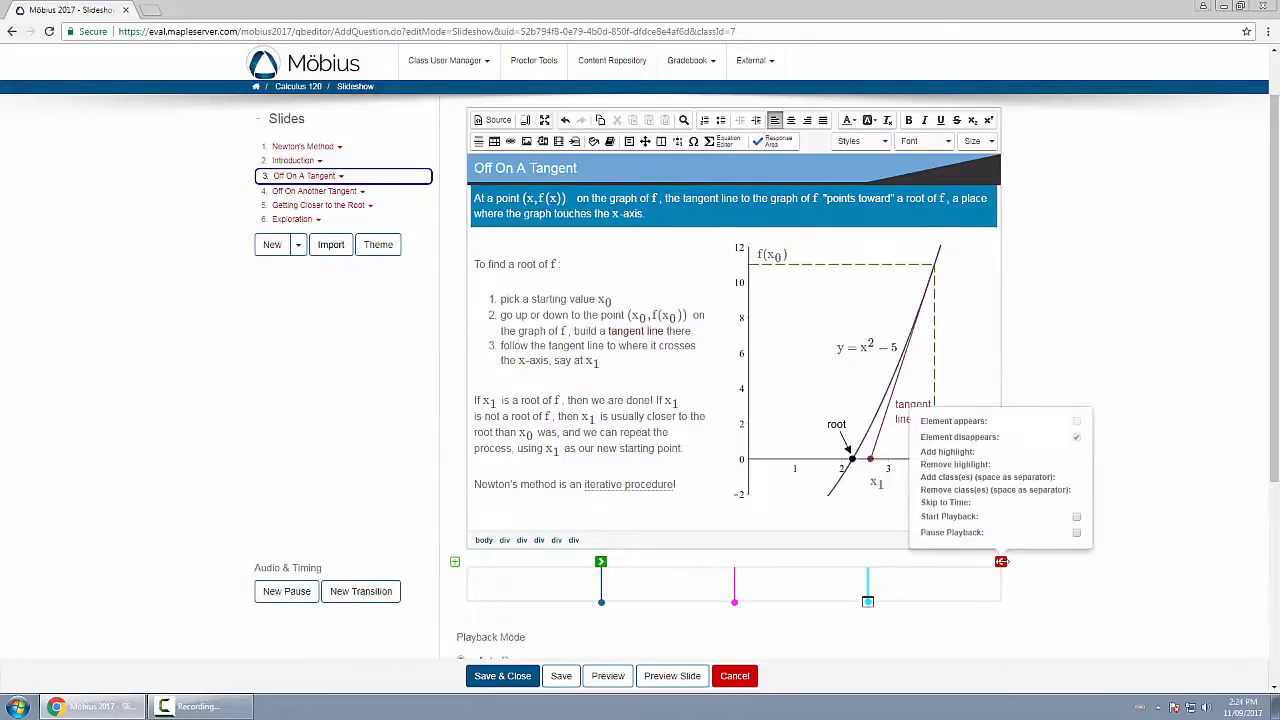
{"action": "left_click_drag", "start_coordinate": [1001, 561], "coordinate": [741, 567]}
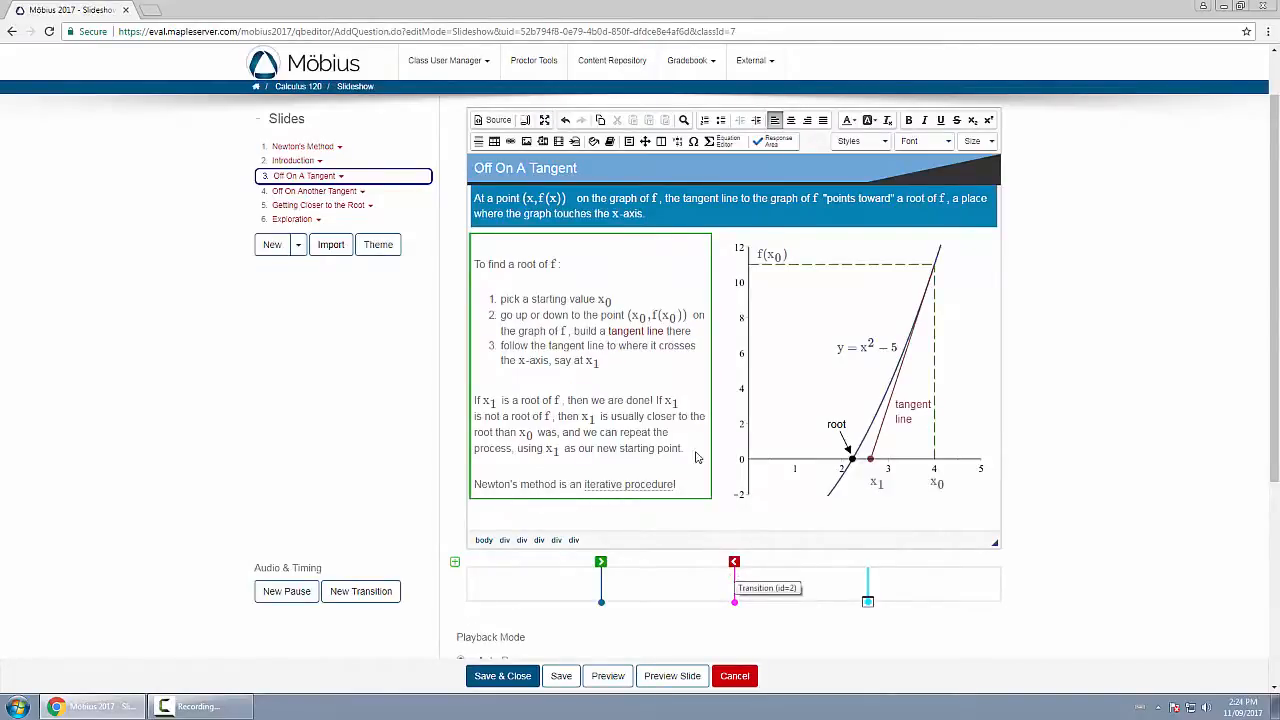
{"action": "left_click", "coordinate": [832, 418]}
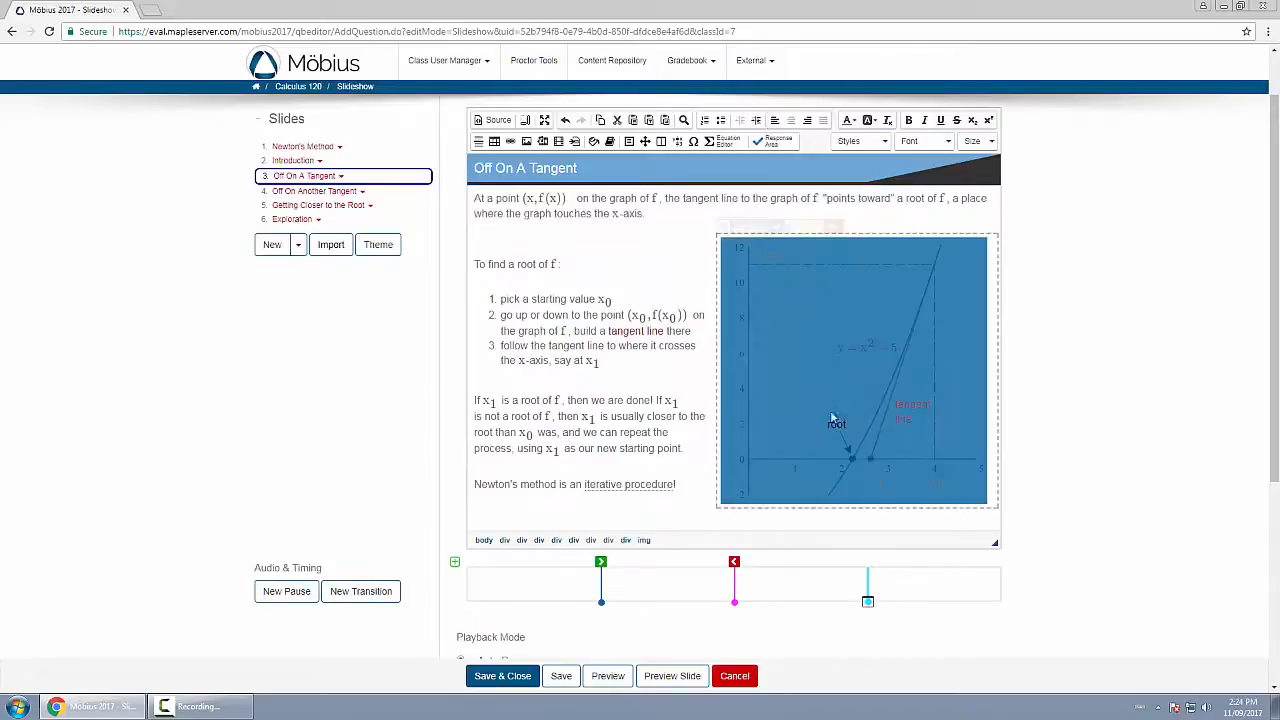
Preview the slide, advance through all its transitions to check the introductory text's disappearance, and close the preview
{"action": "left_click", "coordinate": [672, 676]}
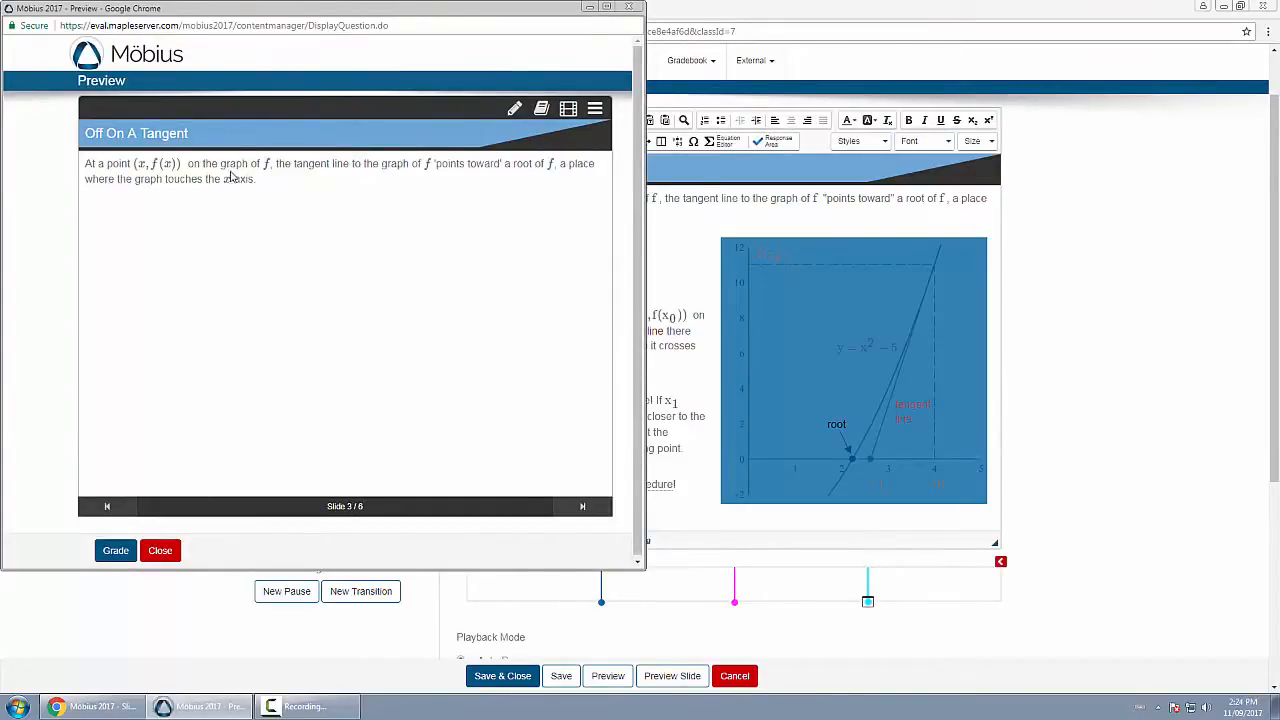
{"action": "left_click", "coordinate": [583, 508]}
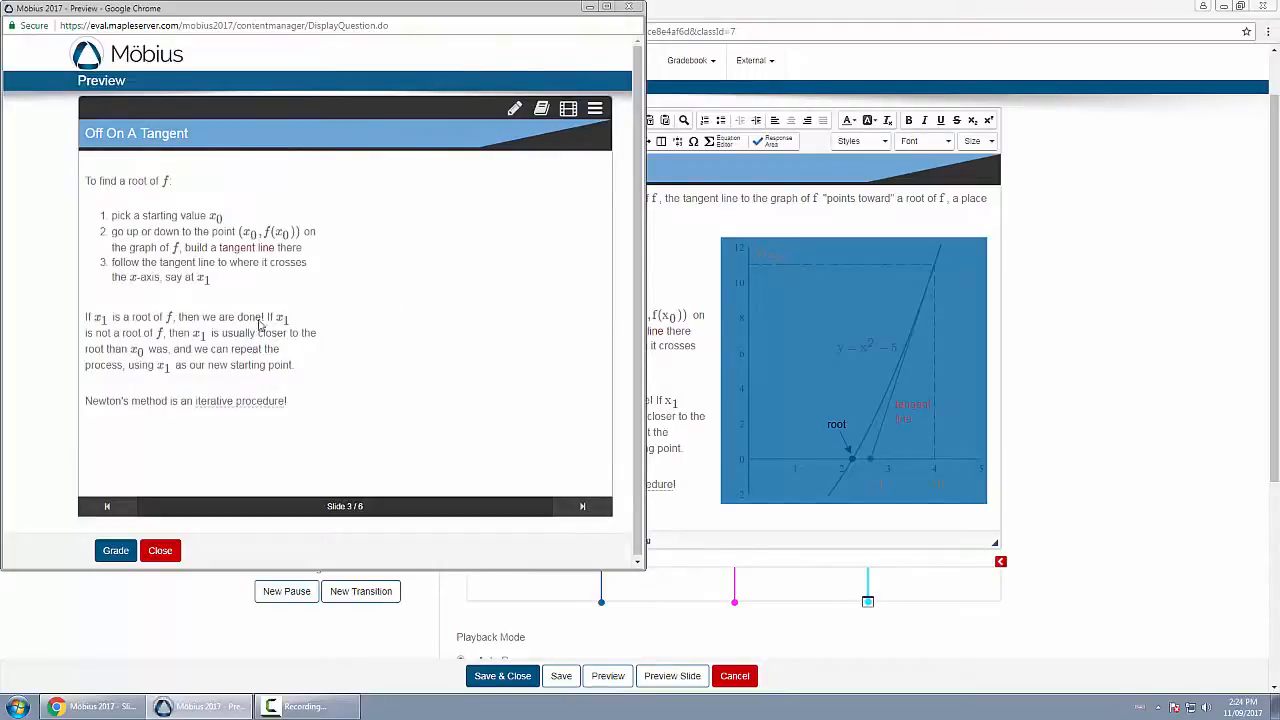
{"action": "left_click", "coordinate": [582, 507]}
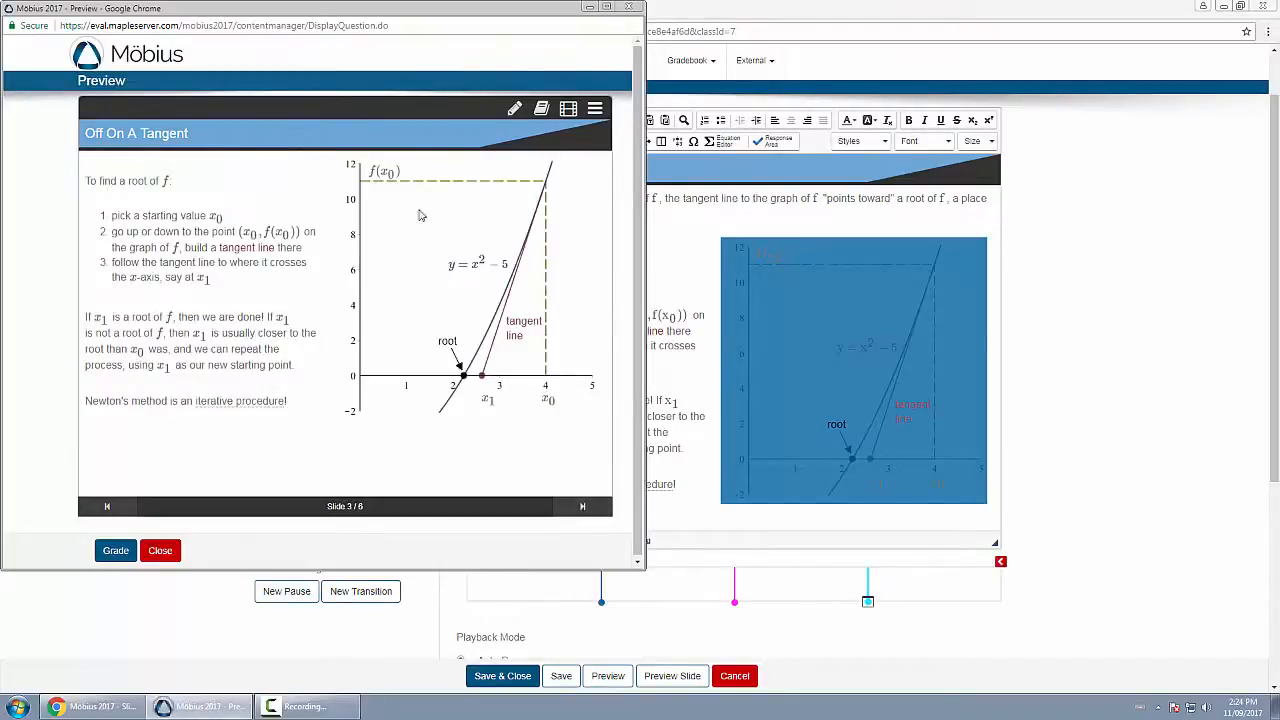
{"action": "left_click", "coordinate": [158, 551]}
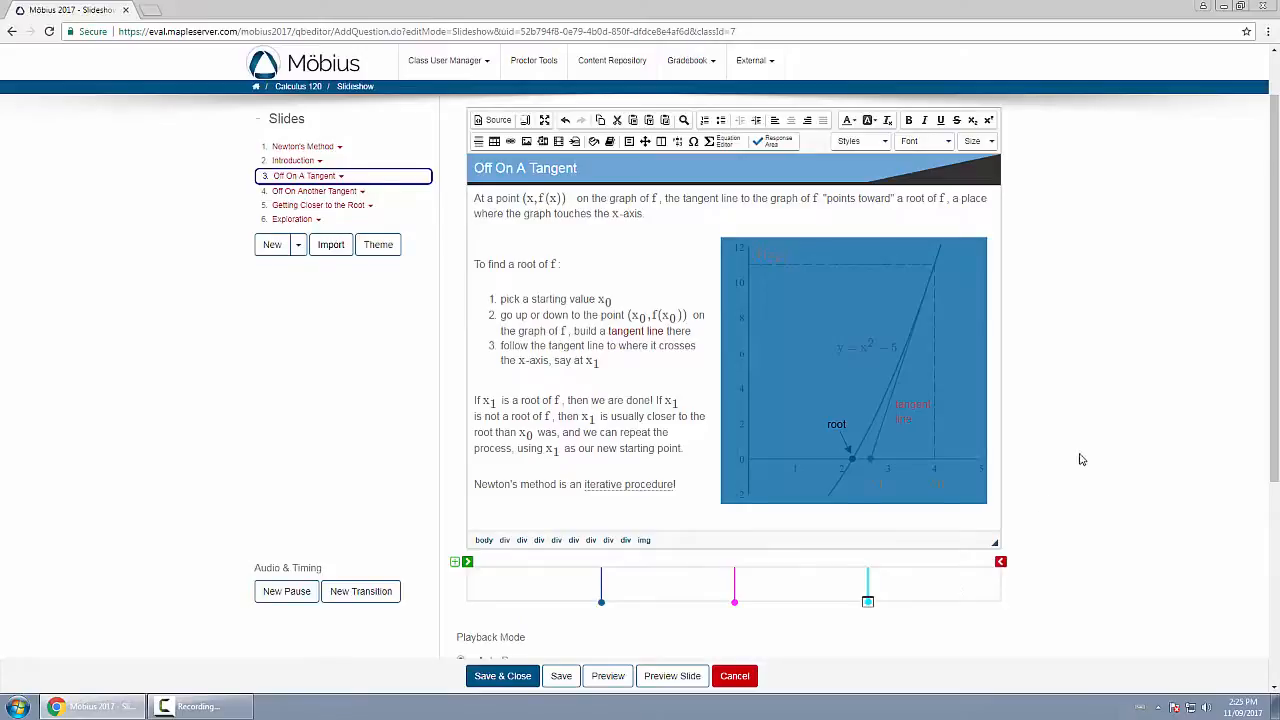
Check the effect details of the selected graph image's appearance marker at the start of the transition timeline
{"action": "scroll", "coordinate": [1070, 536], "scroll_direction": "down", "scroll_amount": 1}
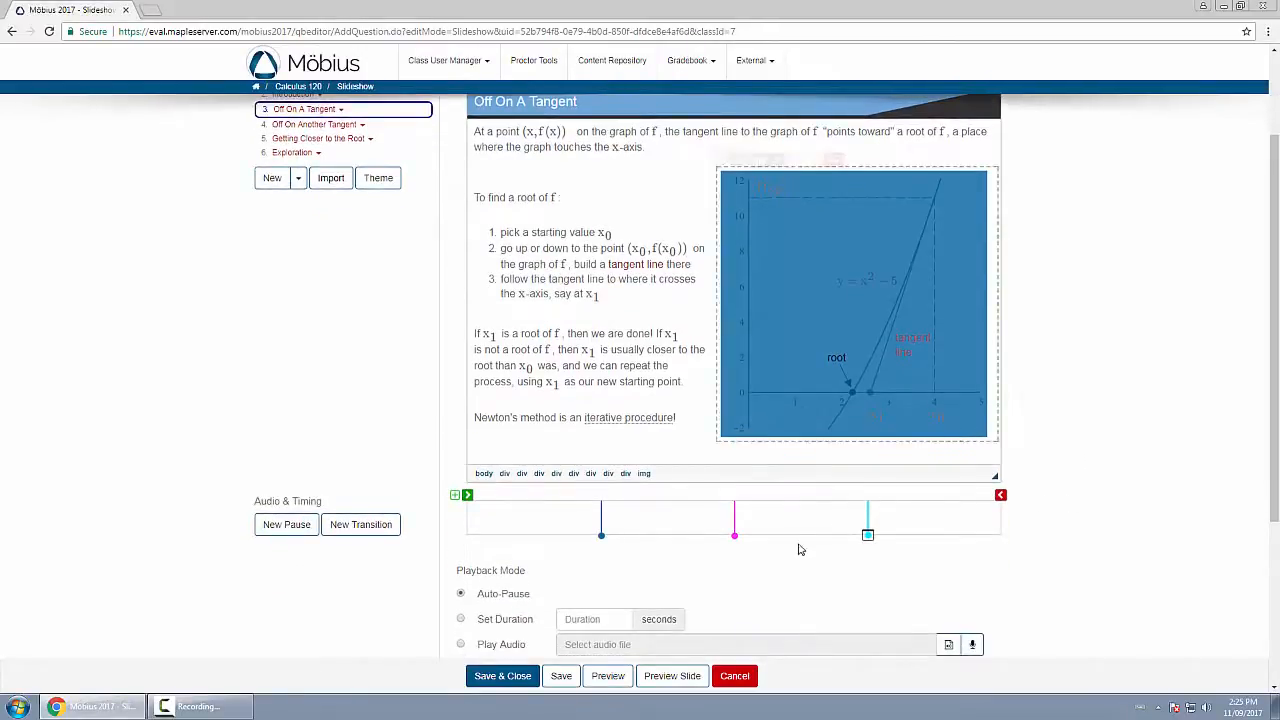
{"action": "left_click", "coordinate": [456, 495]}
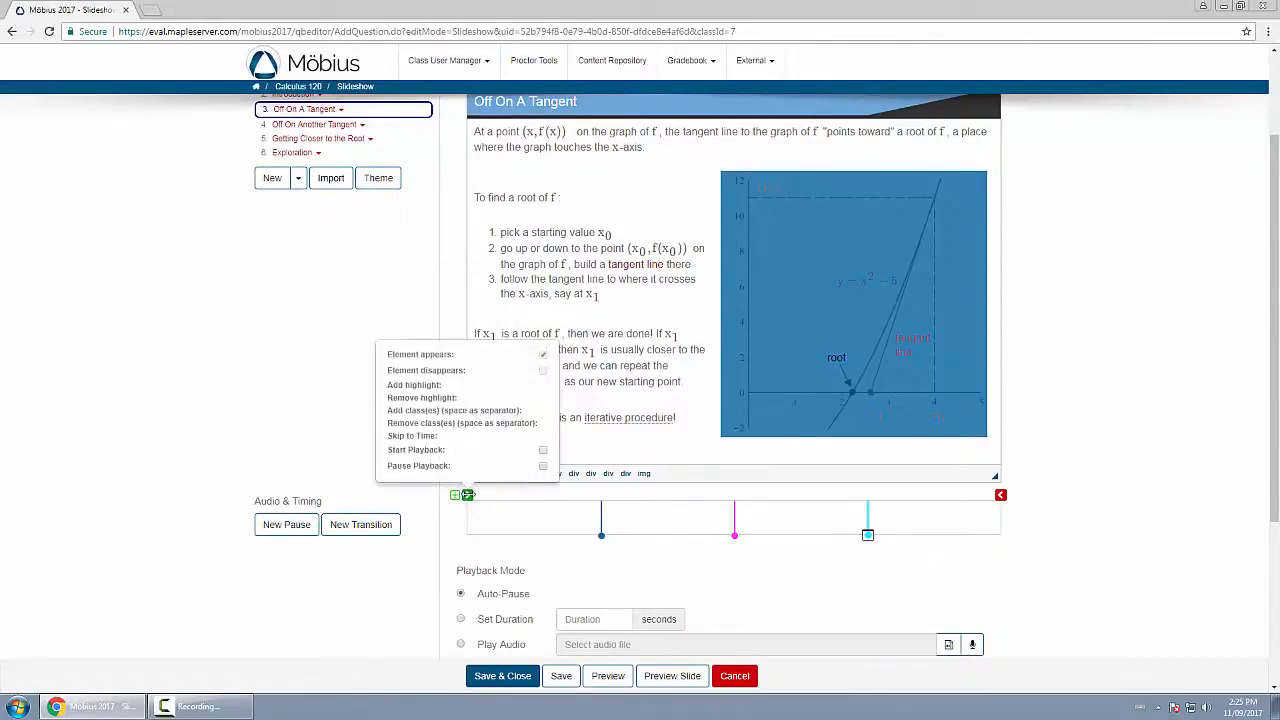
{"action": "left_click", "coordinate": [1125, 569]}
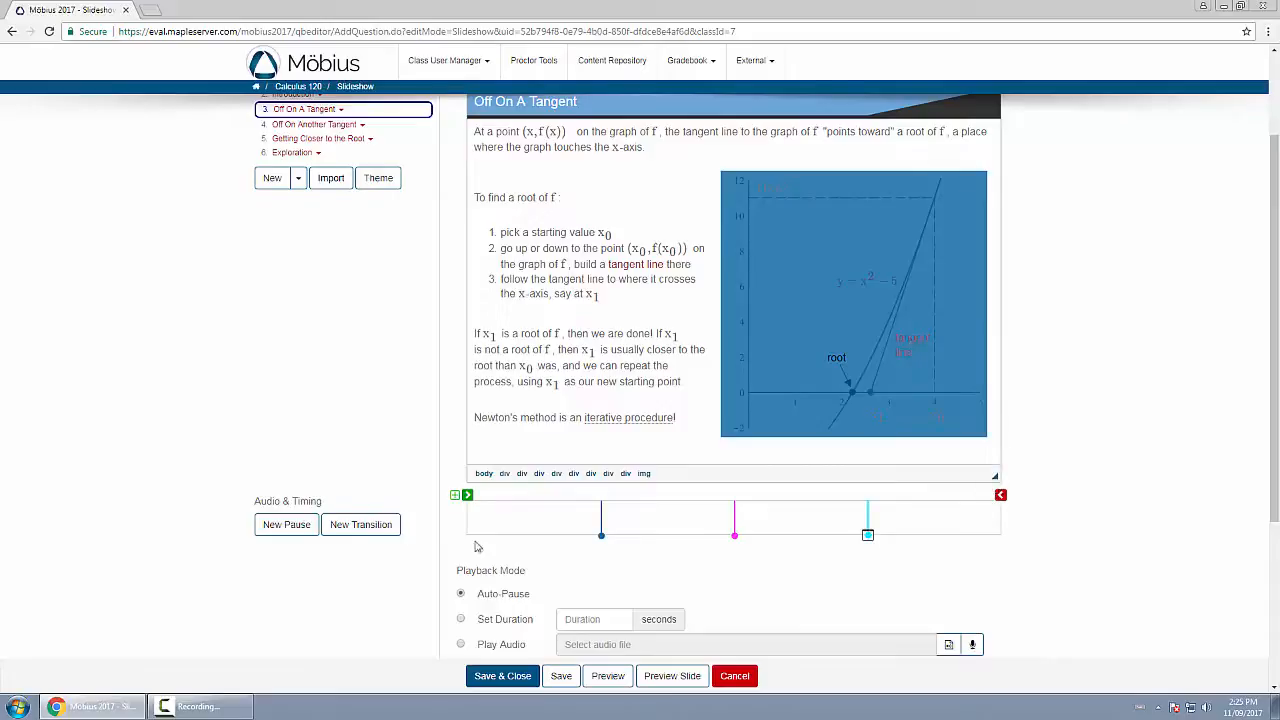
{"action": "left_click", "coordinate": [467, 496]}
Start a new effect for the root-finding column at the third transition, examine the add and remove highlight options, and cancel it
{"action": "left_click", "coordinate": [572, 315]}
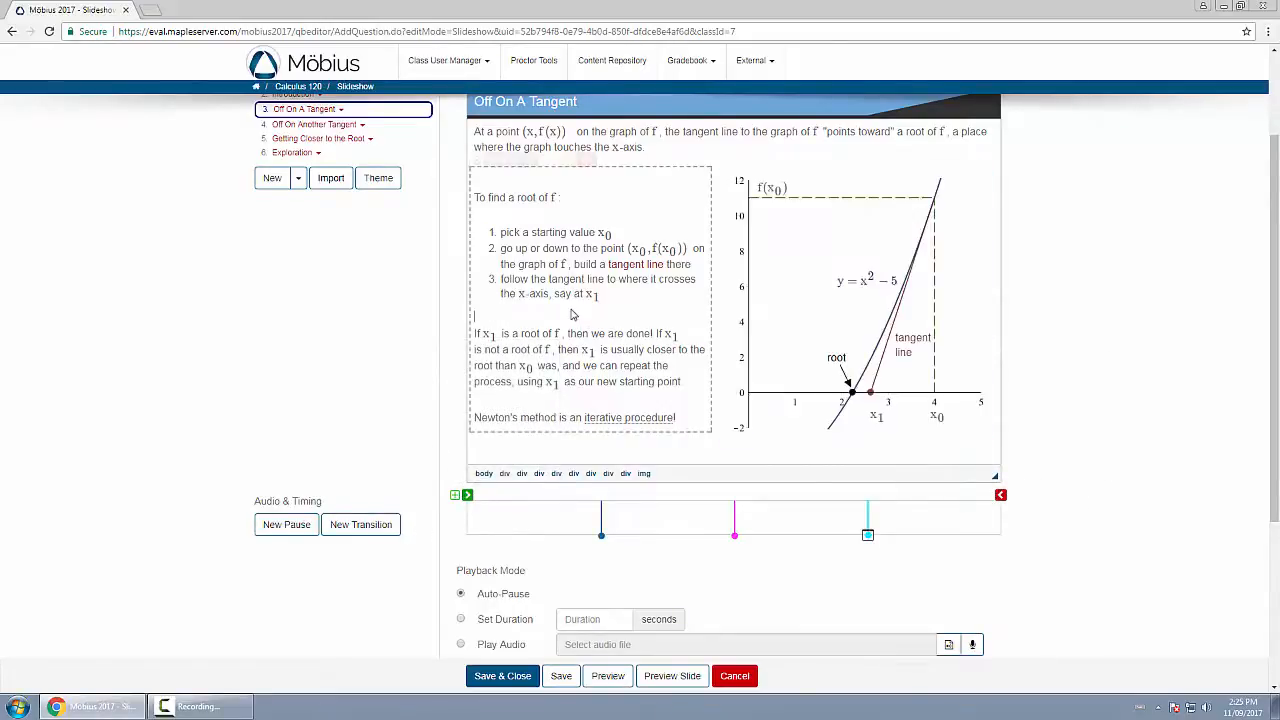
{"action": "left_click", "coordinate": [476, 163]}
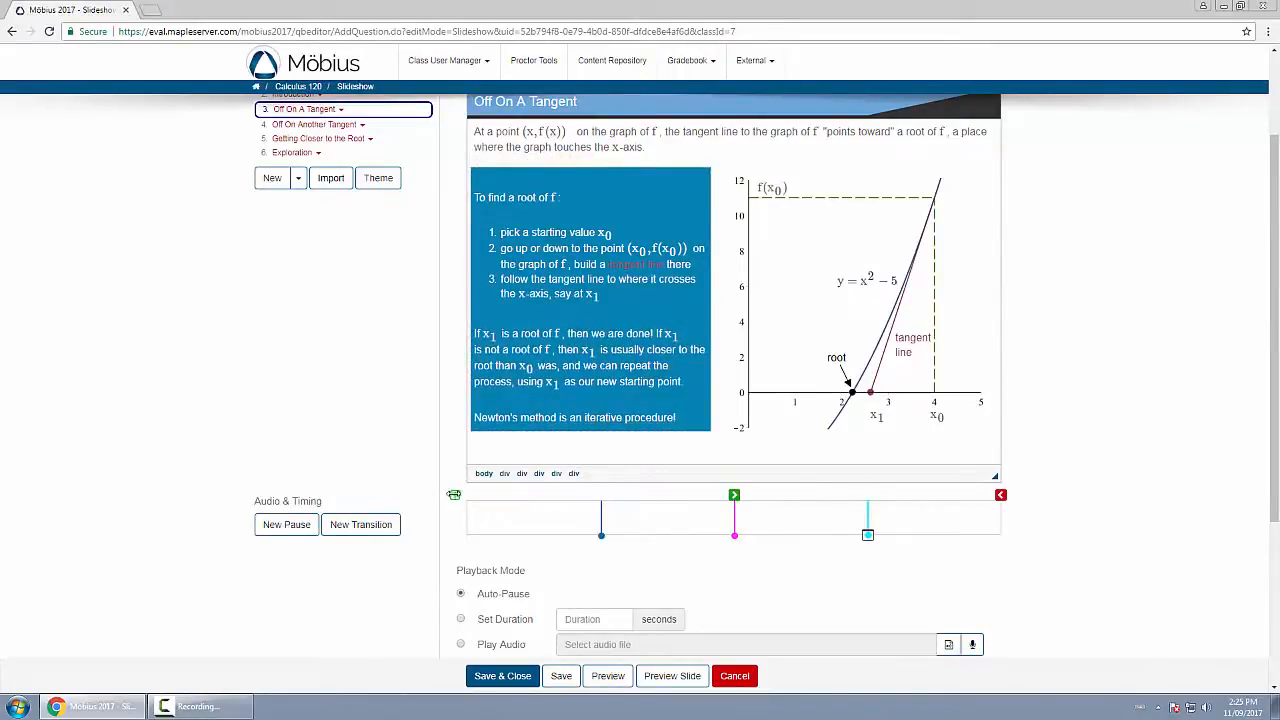
{"action": "mouse_move", "coordinate": [453, 495]}
{"action": "left_mouse_down"}
{"action": "mouse_move", "coordinate": [657, 530]}
{"action": "mouse_move", "coordinate": [867, 500]}
{"action": "left_mouse_up"}
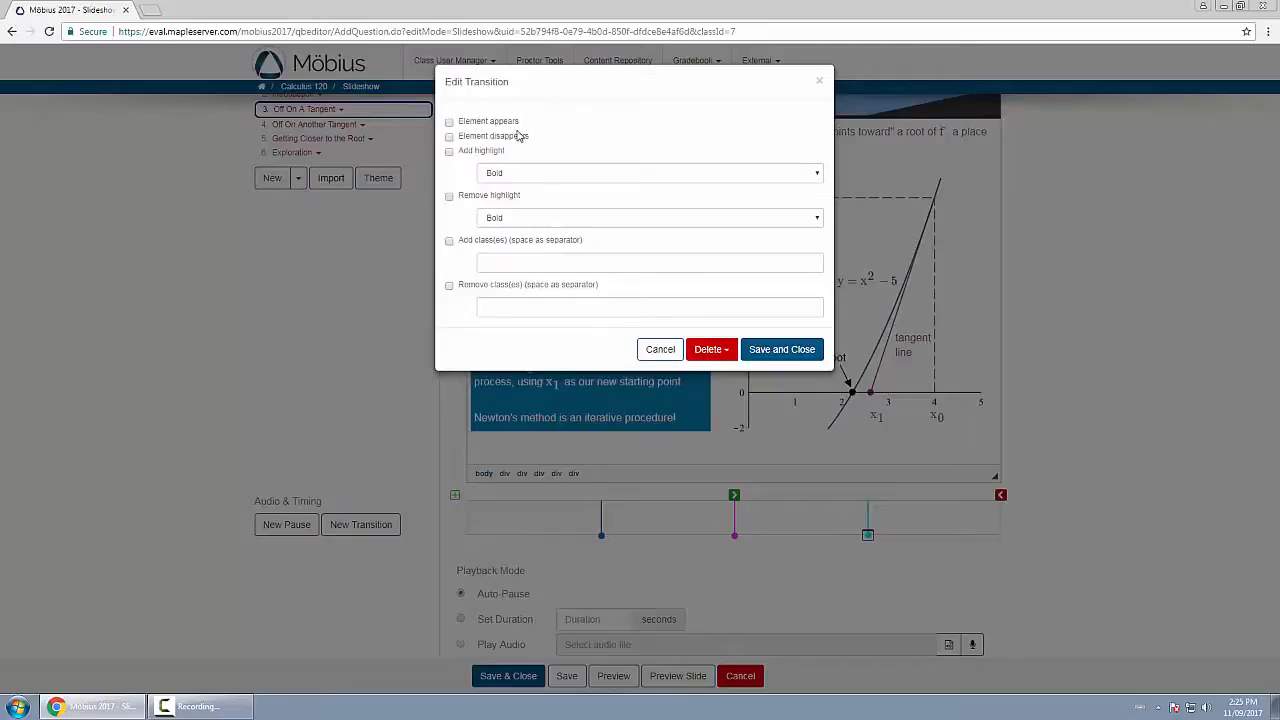
{"action": "left_click", "coordinate": [526, 176]}
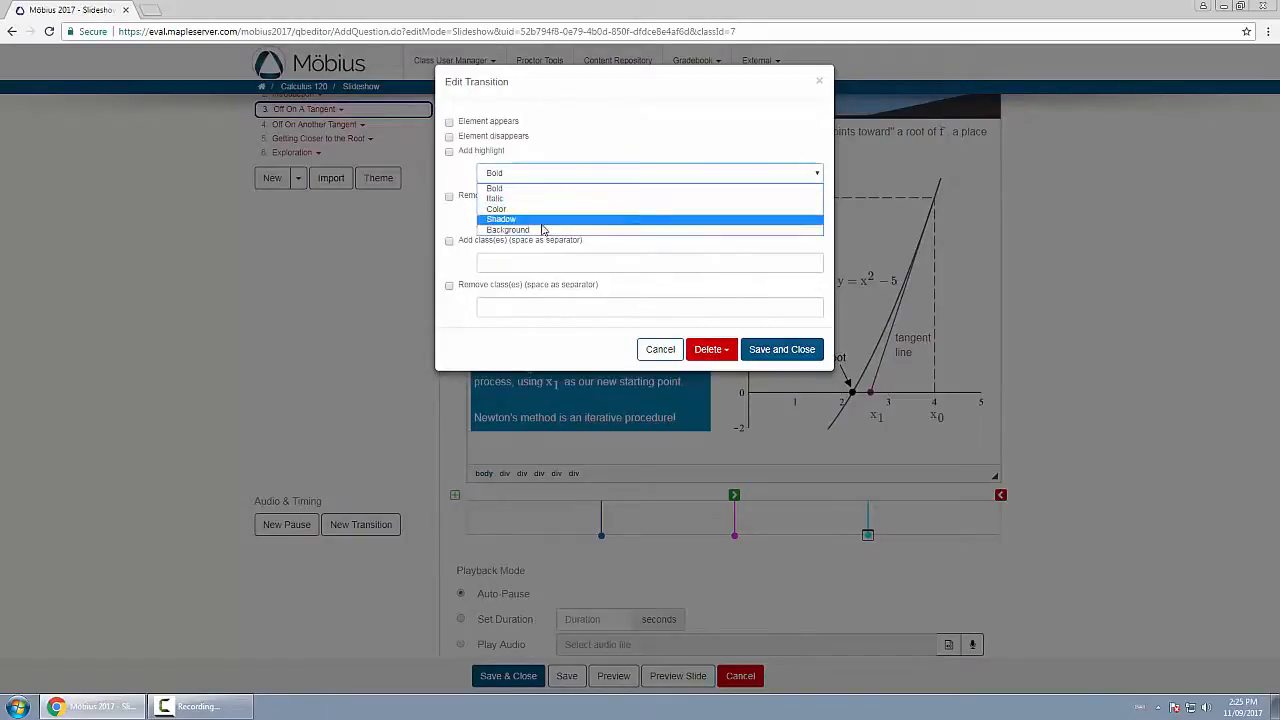
{"action": "left_click", "coordinate": [586, 172]}
{"action": "left_click", "coordinate": [545, 218]}
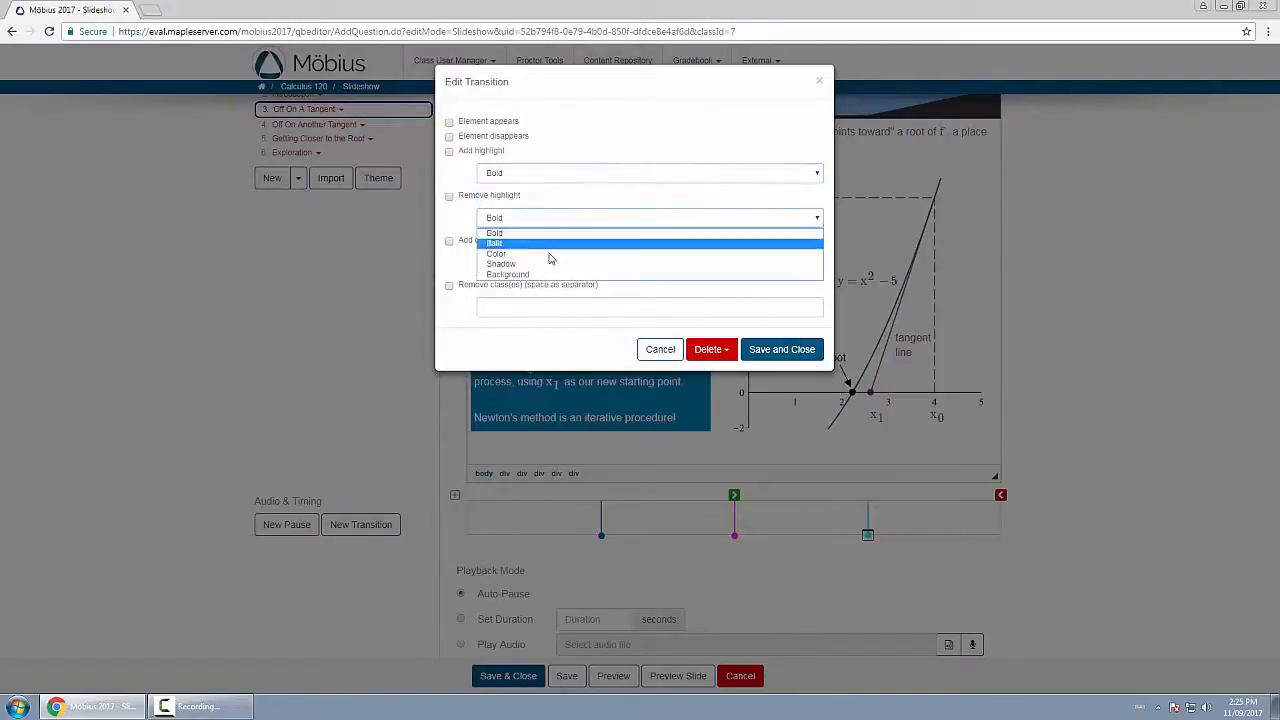
{"action": "left_click", "coordinate": [709, 123]}
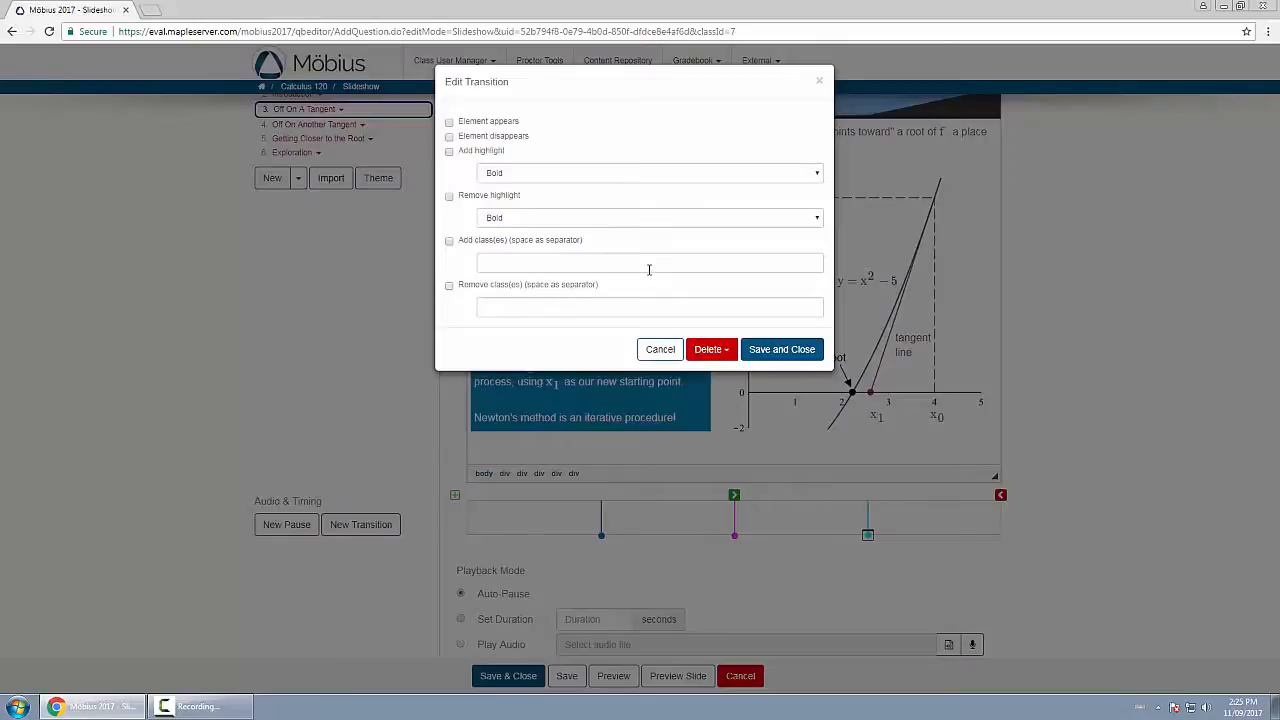
{"action": "left_click", "coordinate": [662, 349]}
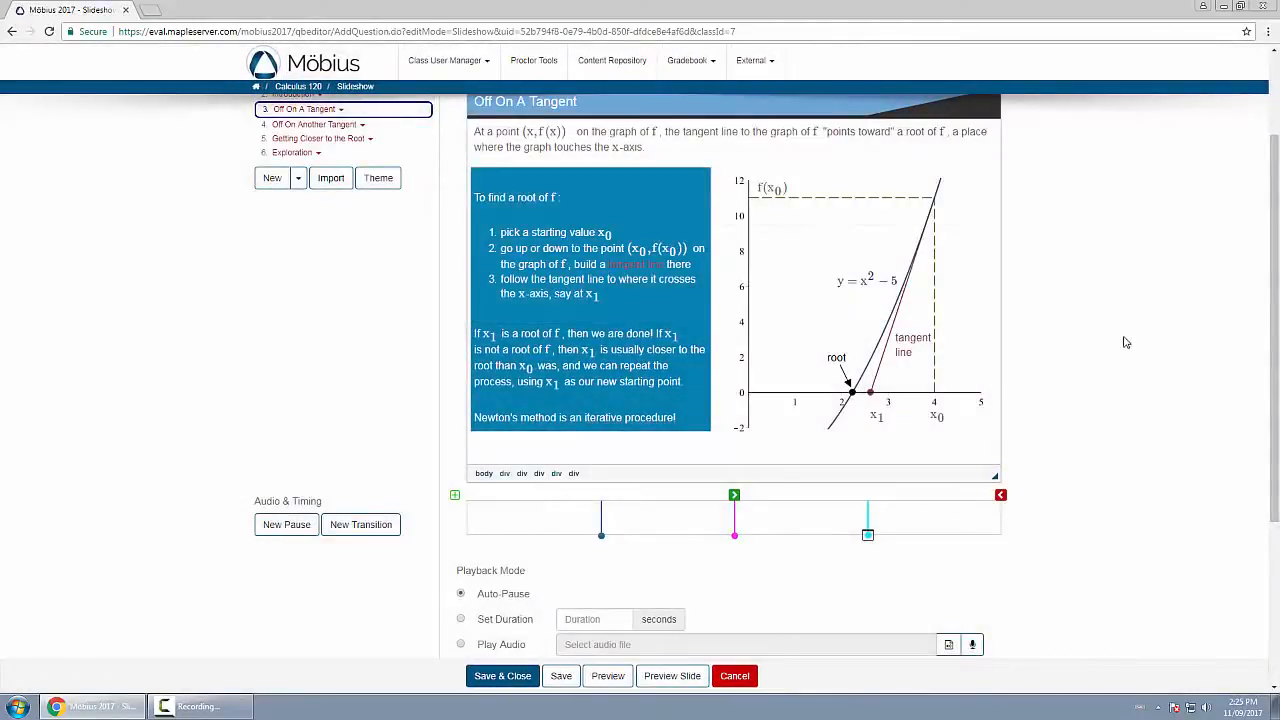
{"action": "left_click", "coordinate": [562, 352]}
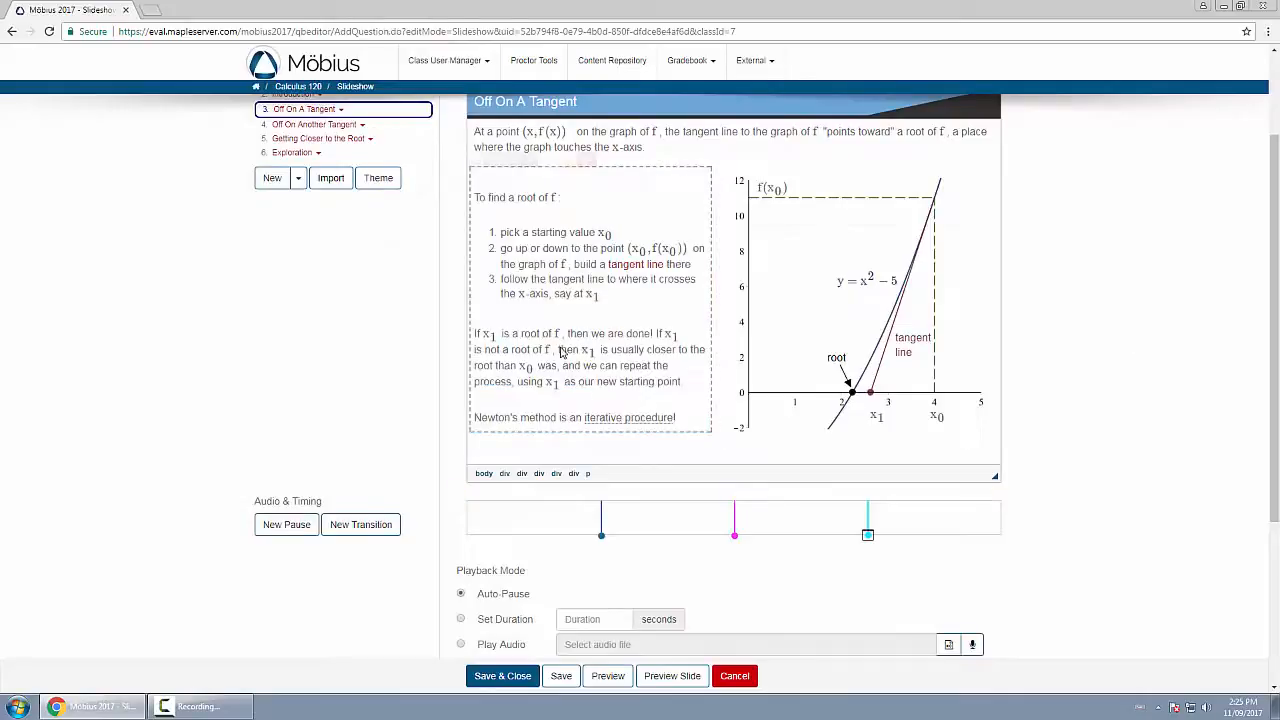